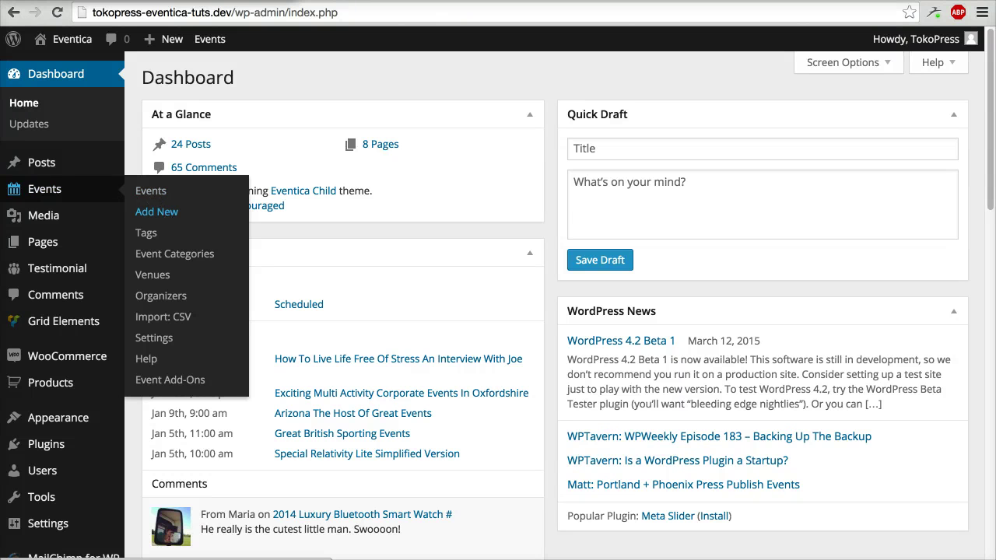
- Create a new event titled "My Wedding Aniversary"
{"action": "left_click", "coordinate": [177, 212]}
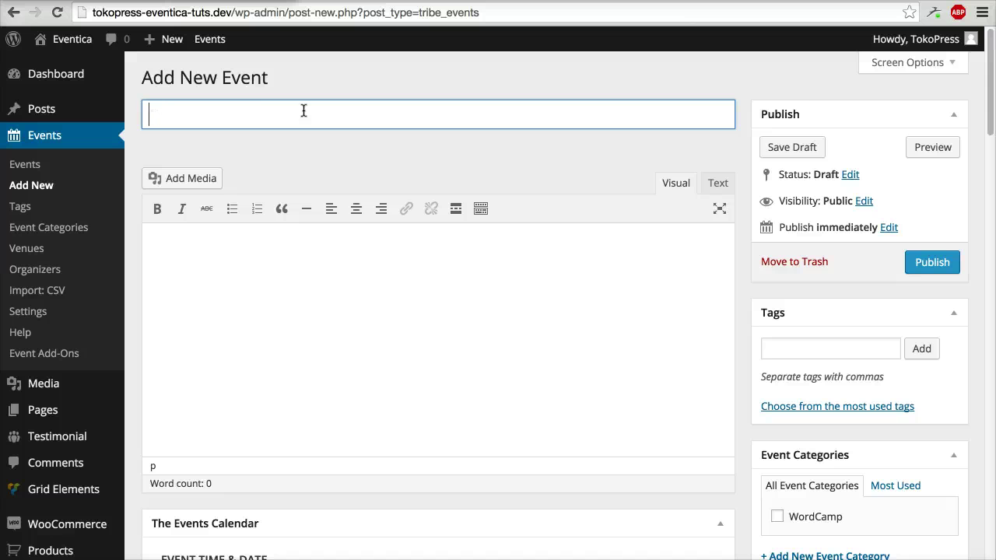
{"action": "type", "text": "My Wedding Ane"}
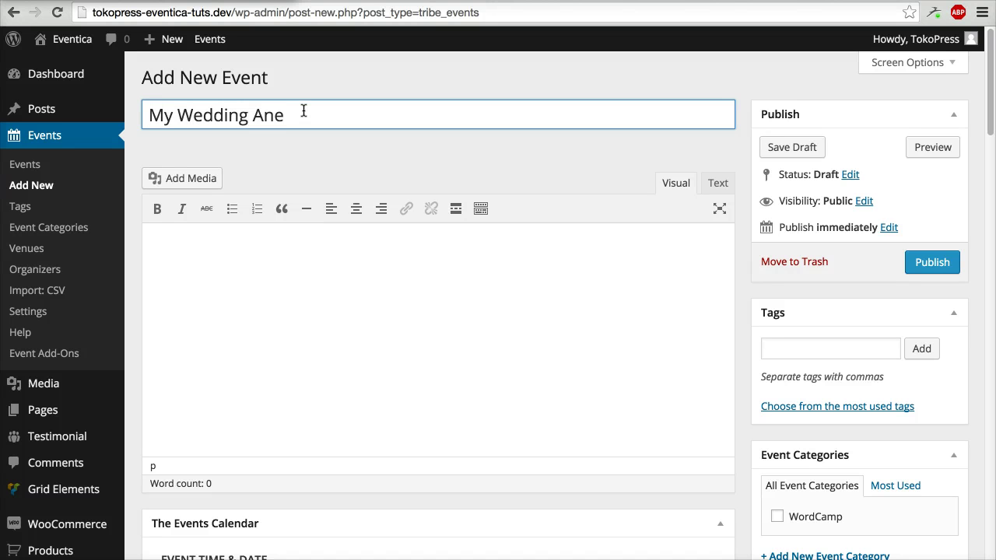
{"action": "type", "text": "iversary"}
- Set the event's start and end date to 2015-03-27 and its end hour to 04 pm
{"action": "scroll", "coordinate": [347, 305], "scroll_direction": "down", "scroll_amount": 5}
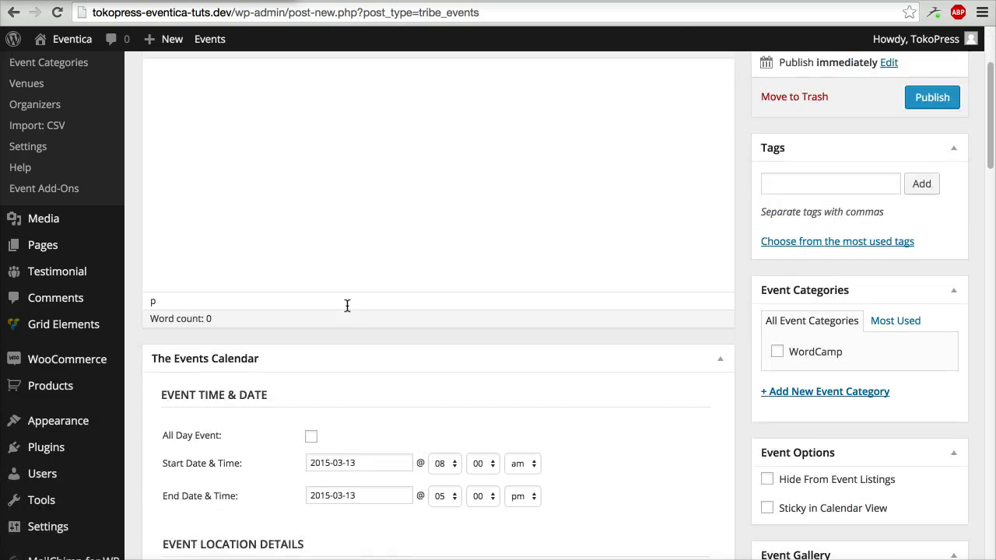
{"action": "scroll", "coordinate": [343, 338], "scroll_direction": "down", "scroll_amount": 1}
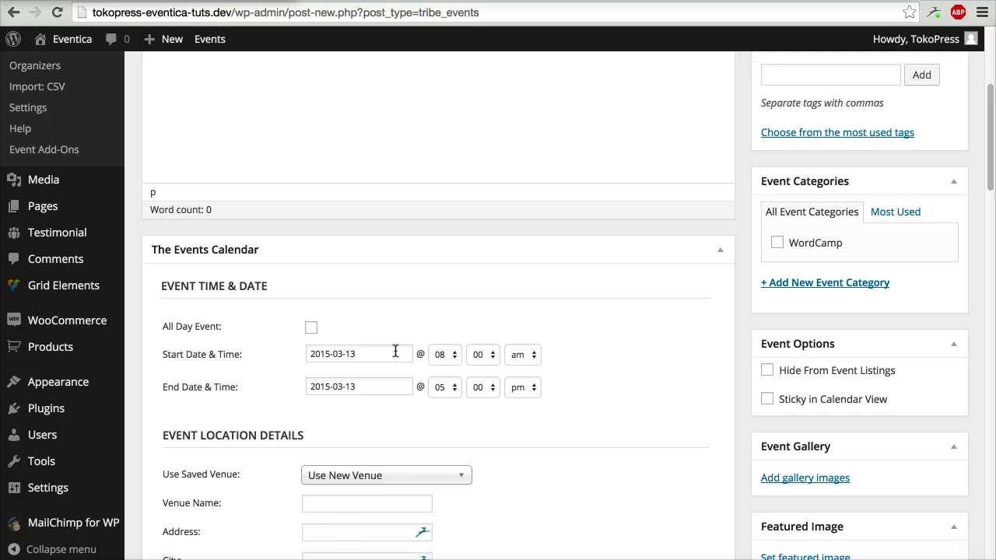
{"action": "left_click", "coordinate": [395, 351]}
{"action": "scroll", "coordinate": [389, 365], "scroll_direction": "down", "scroll_amount": 2}
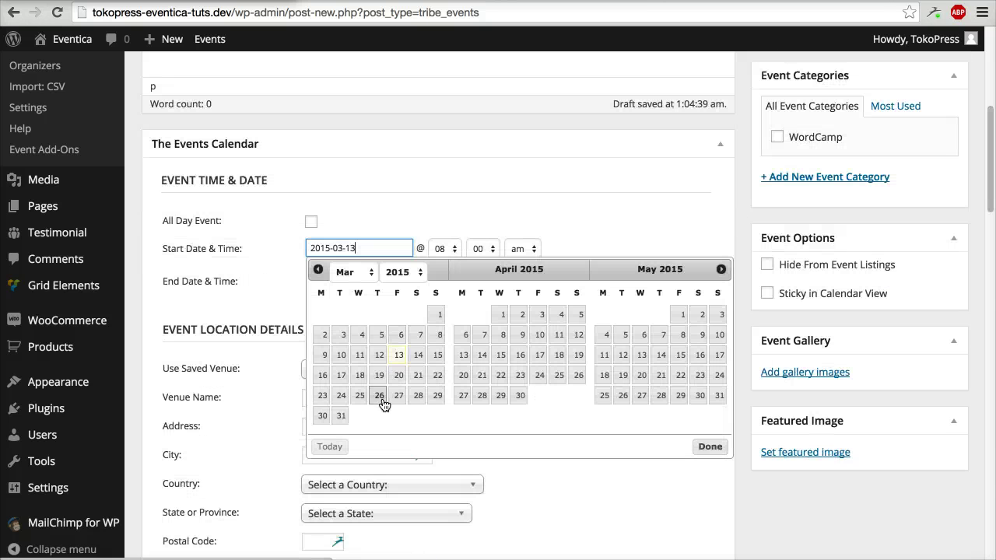
{"action": "left_click", "coordinate": [396, 398]}
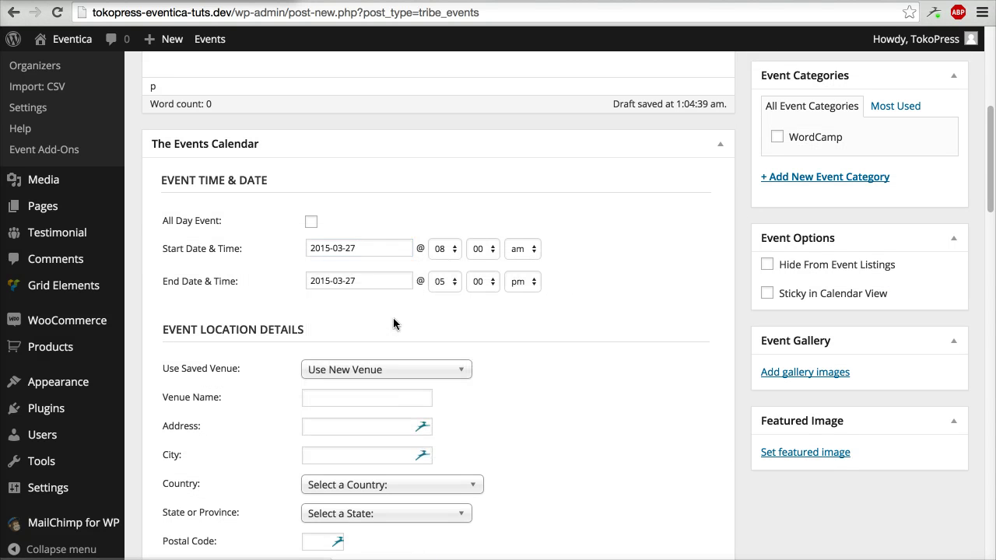
{"action": "left_click", "coordinate": [449, 283]}
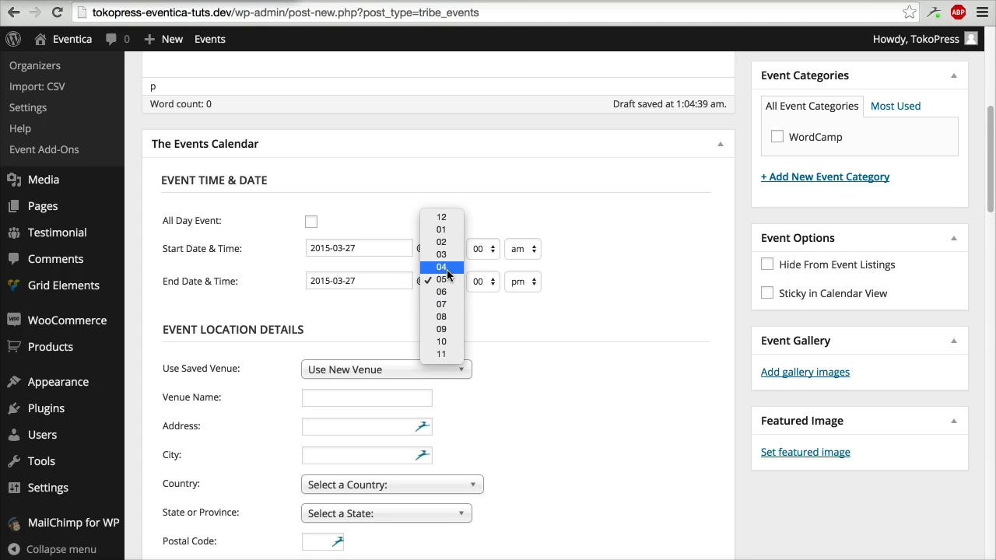
{"action": "left_click", "coordinate": [442, 267]}
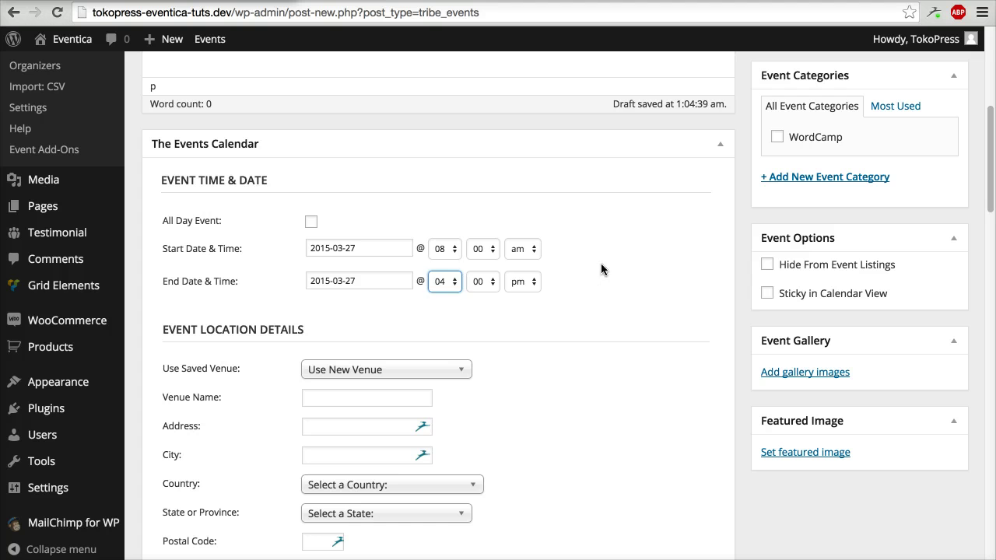
- Turn the All Day Event option on and back off
{"action": "left_click", "coordinate": [545, 233]}
{"action": "left_click", "coordinate": [311, 222]}
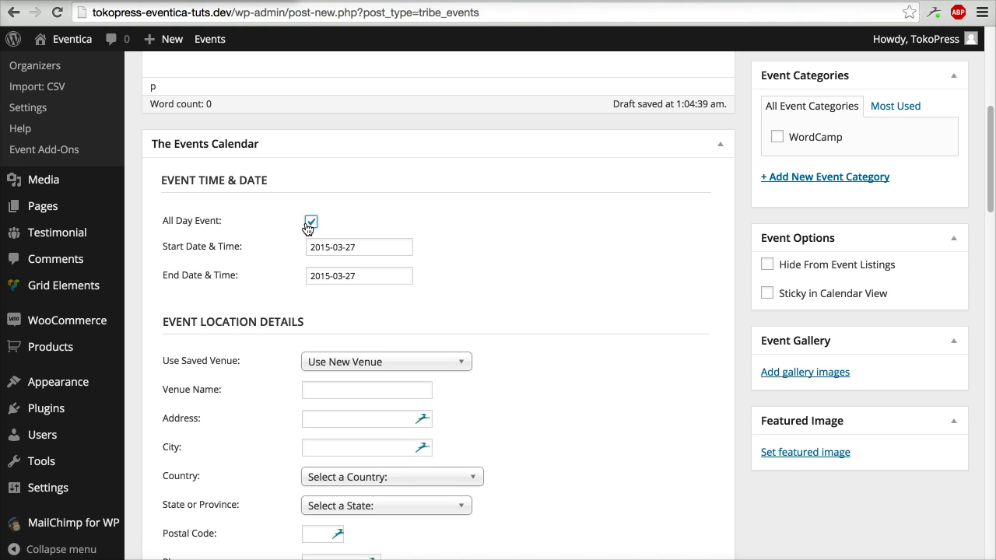
{"action": "left_click", "coordinate": [311, 223]}
- Publish the wedding event and open its public page in a new browser tab
{"action": "scroll", "coordinate": [690, 275], "scroll_direction": "up", "scroll_amount": 5}
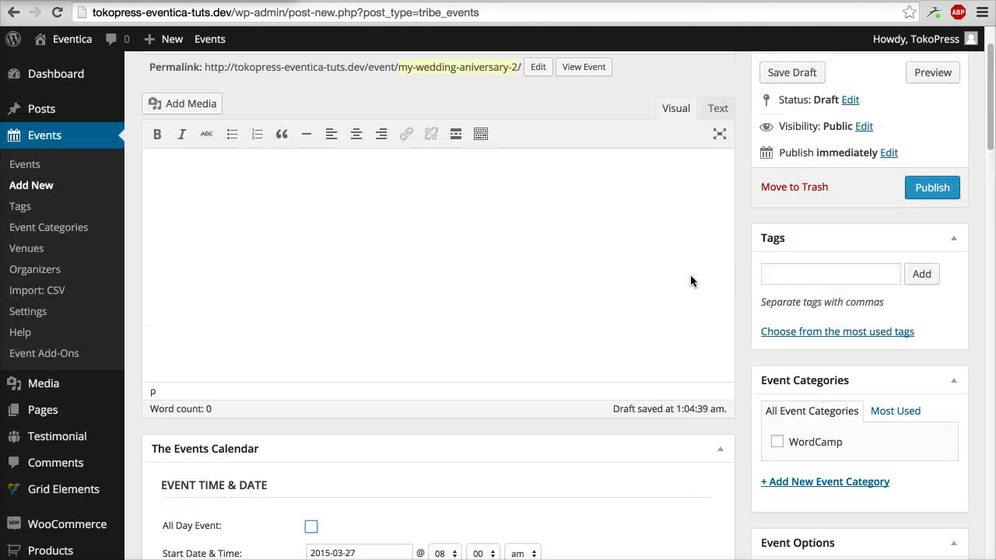
{"action": "left_click", "coordinate": [926, 253]}
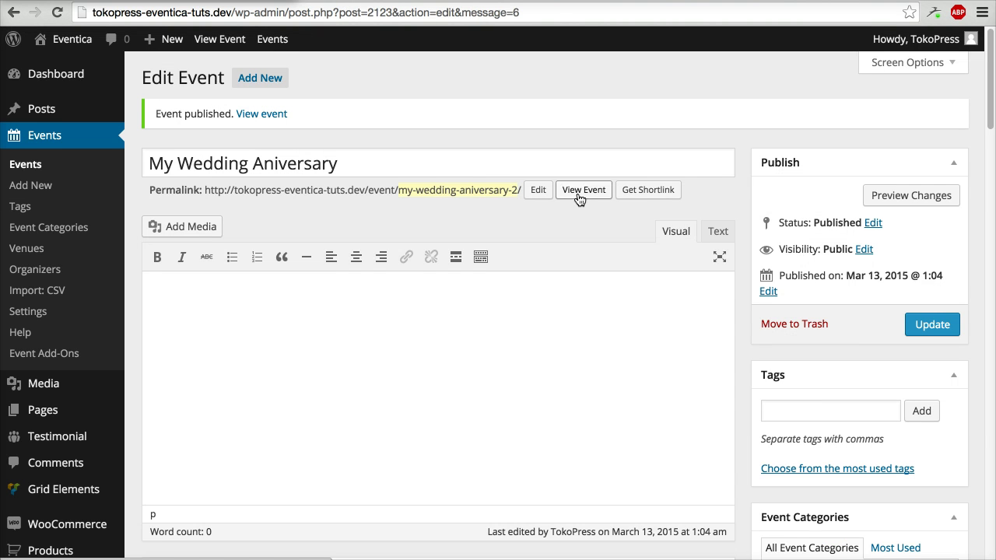
{"action": "right_click", "coordinate": [577, 193]}
{"action": "left_click", "coordinate": [599, 197]}
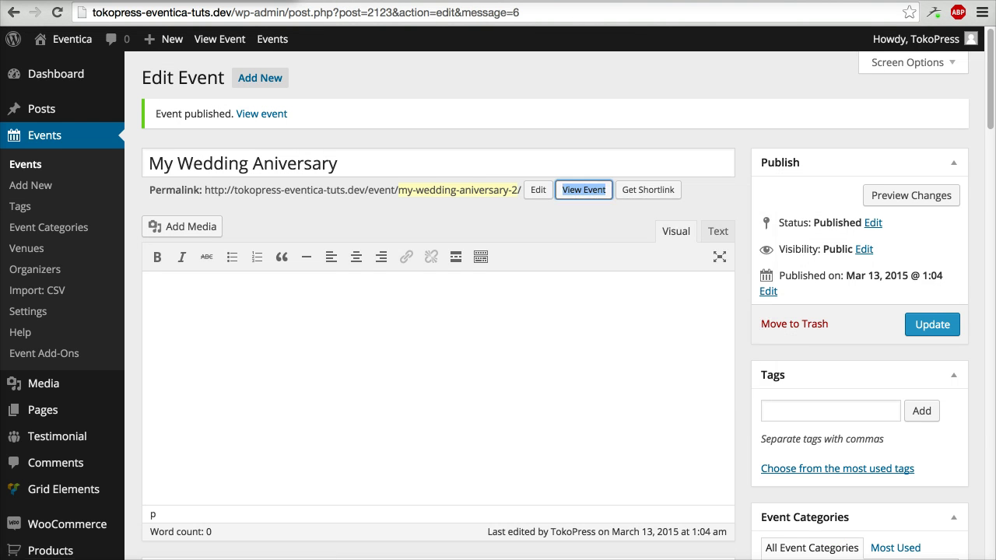
{"action": "key", "text": "ctrl+Tab"}
- Check the title, date and time details on the published event page
{"action": "scroll", "coordinate": [369, 311], "scroll_direction": "down", "scroll_amount": 5}
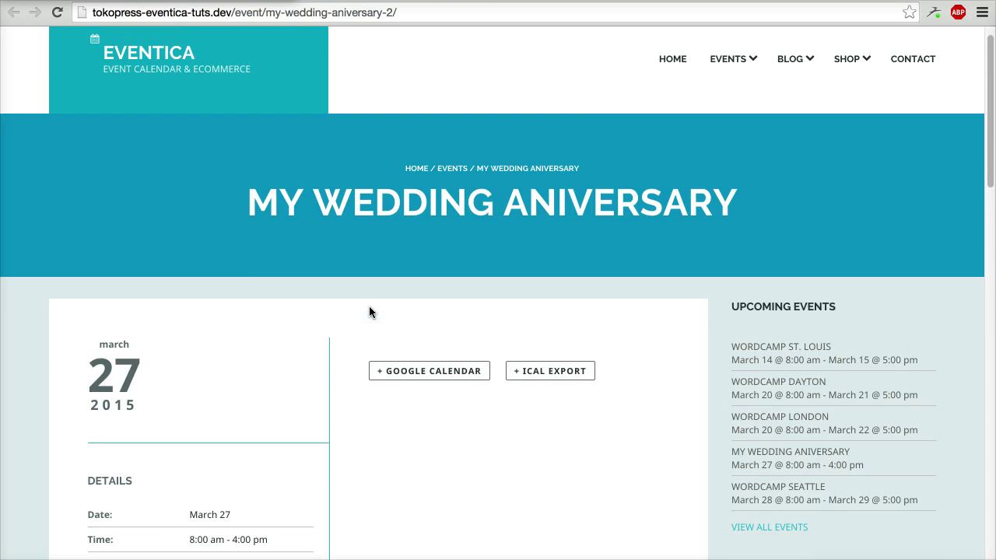
{"action": "scroll", "coordinate": [369, 311], "scroll_direction": "up", "scroll_amount": 2}
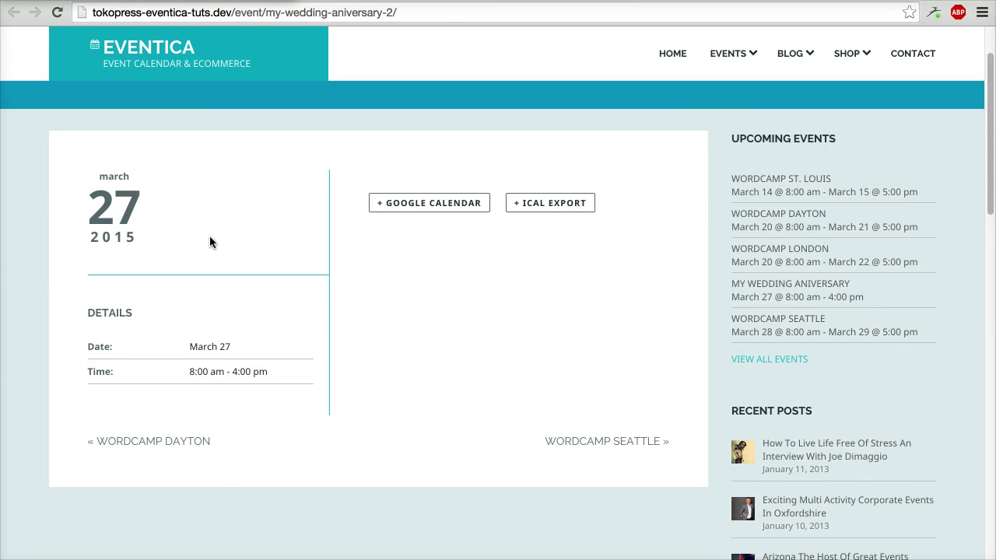
{"action": "scroll", "coordinate": [210, 242], "scroll_direction": "up", "scroll_amount": 3}
{"action": "scroll", "coordinate": [530, 242], "scroll_direction": "down", "scroll_amount": 5}
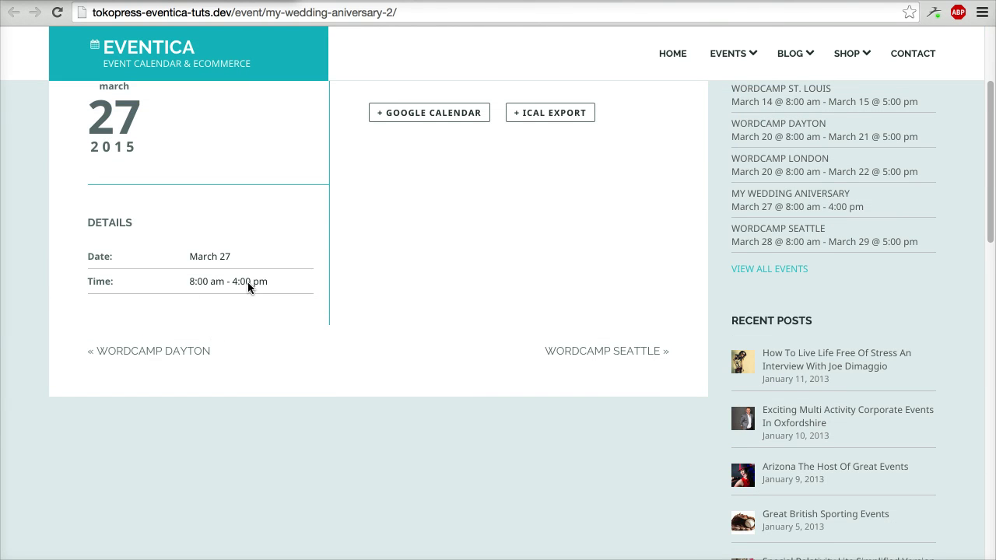
{"action": "scroll", "coordinate": [248, 284], "scroll_direction": "up", "scroll_amount": 3}
- Return to the event editor, add the two-paragraph "Far far away, behind the word mountains" description, and update the event
{"action": "key", "text": "alt+Left"}
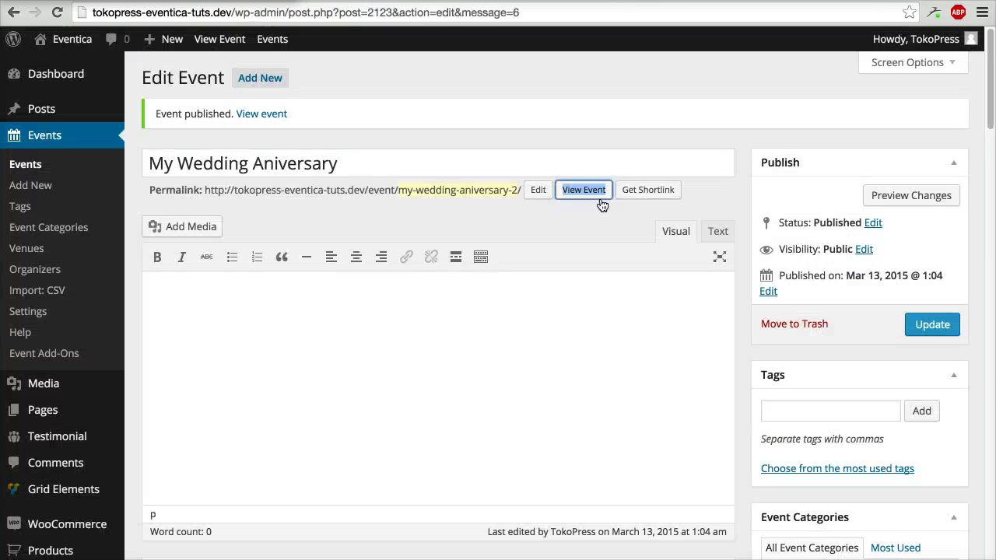
{"action": "left_click", "coordinate": [624, 235]}
{"action": "left_click", "coordinate": [487, 359]}
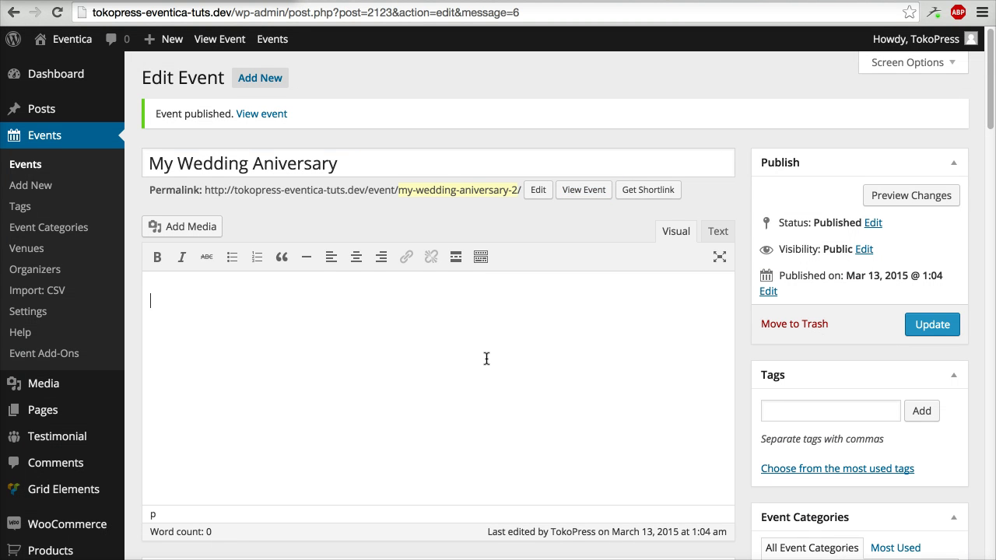
{"action": "type", "text": "Far far away, behind the word mountains, far from the countries Vokalia and Consonantia, there live the blind texts. Separated they live in Bookmarksgrove right at the coast of the Semantics, a large language ocean. A small river named Duden flows by their place and supplies it with the necessary regelialia. It is a paradisematic country, in which roasted parts of sentences fly into your mouth. Even the all-powerful Pointing has no control about the blind texts it is an almost unorthographic life One day however a small line of blind text by the name of Lorem Ipsum decided to leave for the far World of Grammar."}
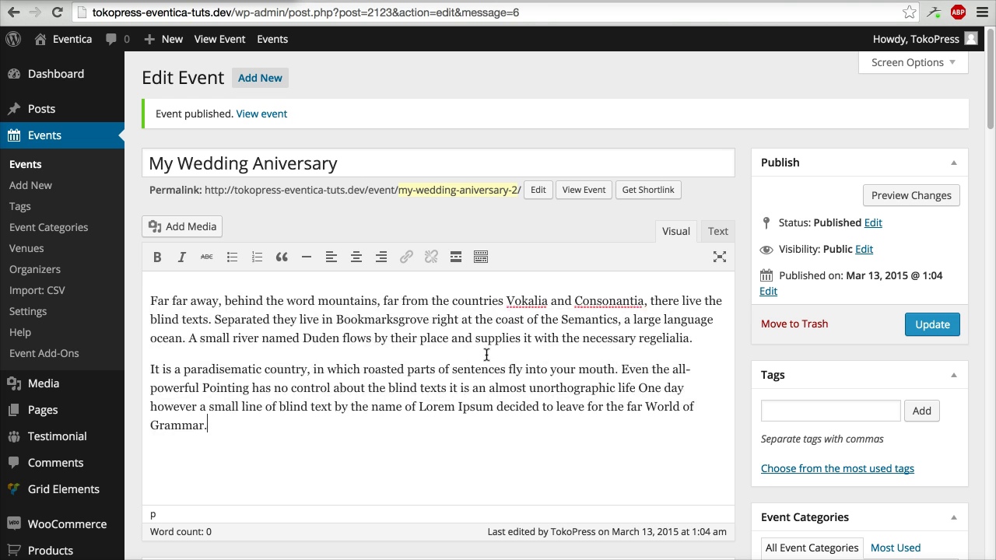
{"action": "left_click", "coordinate": [932, 325]}
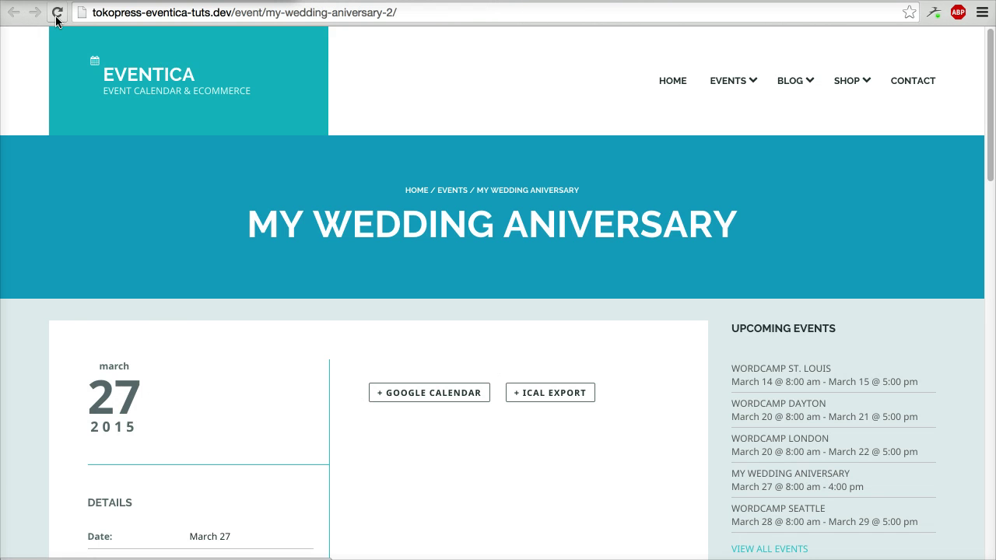
- Reload the public event page and review the description text
{"action": "left_click", "coordinate": [56, 14]}
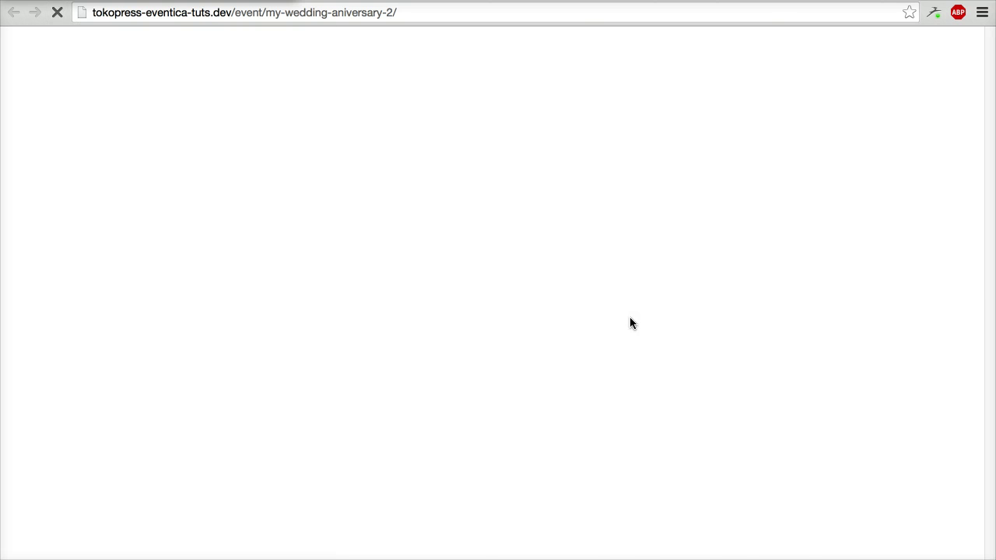
{"action": "scroll", "coordinate": [629, 318], "scroll_direction": "down", "scroll_amount": 3}
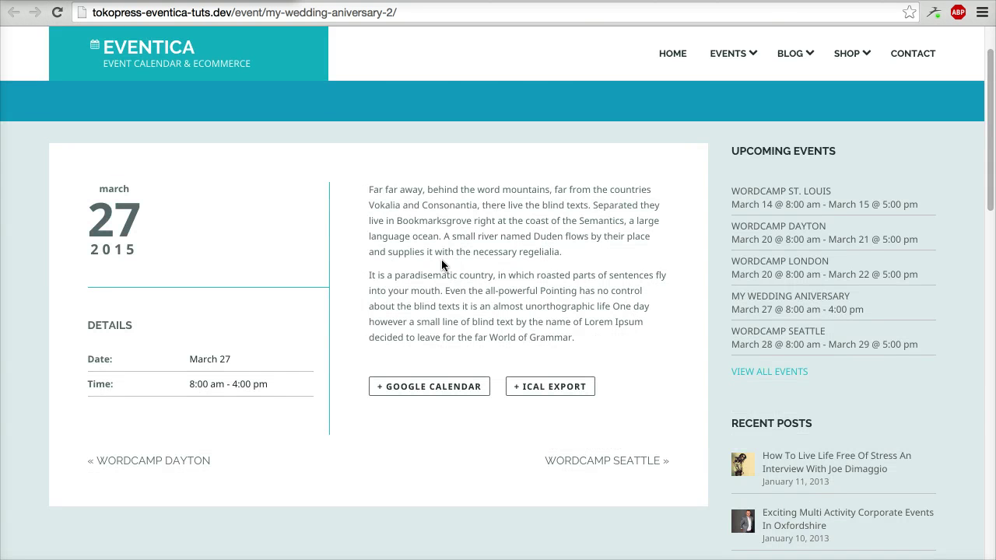
{"action": "scroll", "coordinate": [441, 259], "scroll_direction": "up", "scroll_amount": 3}
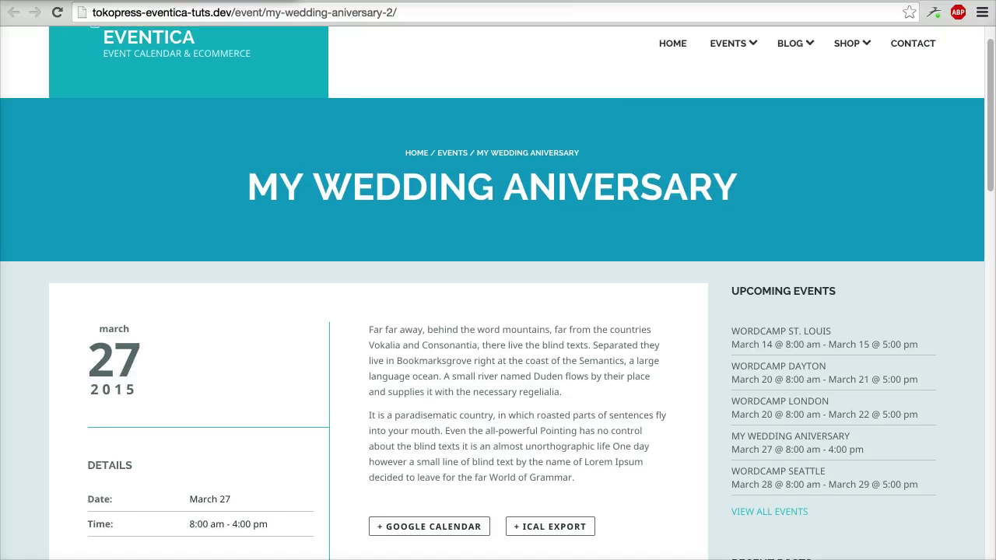
- In the event editor, set the Media Library photo of the bride and groom as the event's featured image
{"action": "key", "text": "alt+Left"}
{"action": "scroll", "coordinate": [739, 419], "scroll_direction": "down", "scroll_amount": 10}
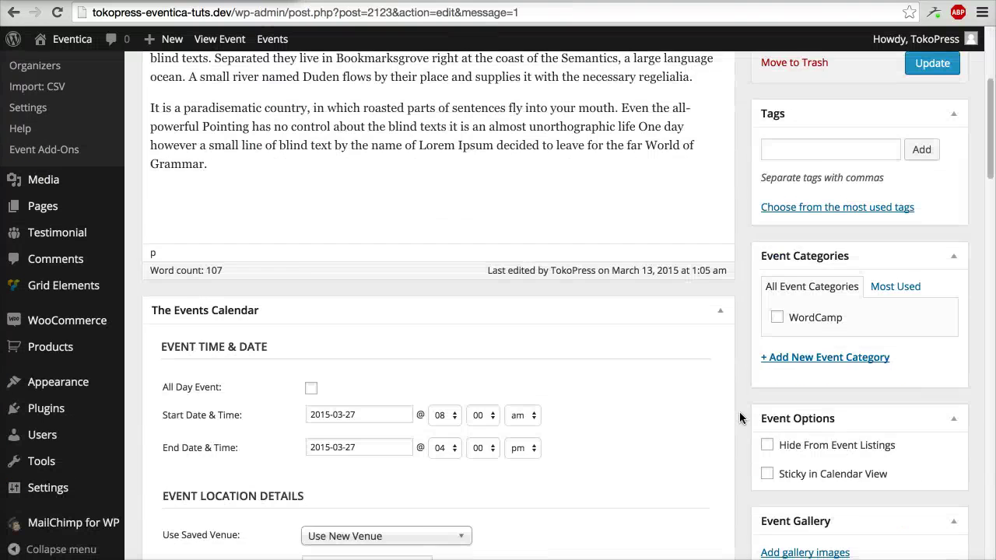
{"action": "scroll", "coordinate": [741, 418], "scroll_direction": "up", "scroll_amount": 2}
{"action": "left_click", "coordinate": [807, 204]}
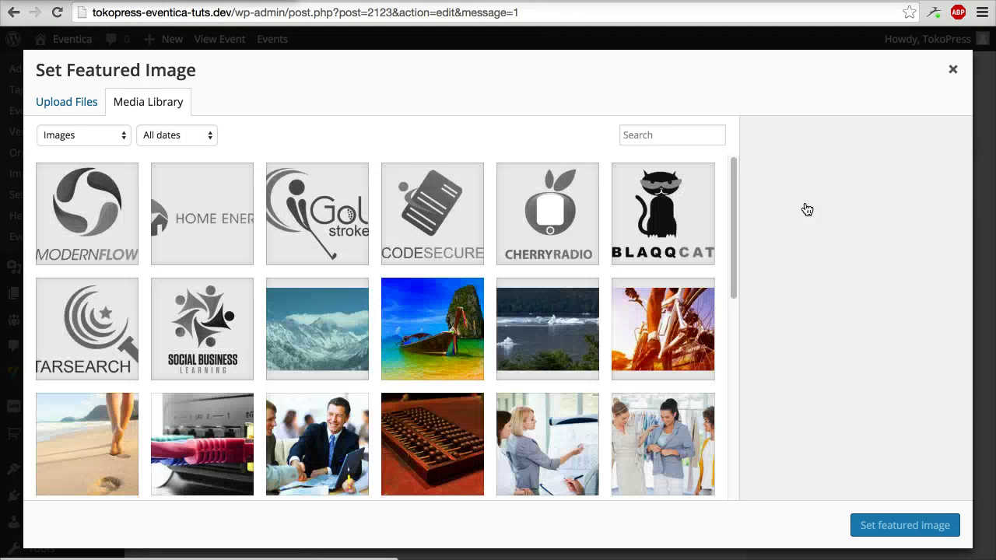
{"action": "scroll", "coordinate": [663, 396], "scroll_direction": "down", "scroll_amount": 3}
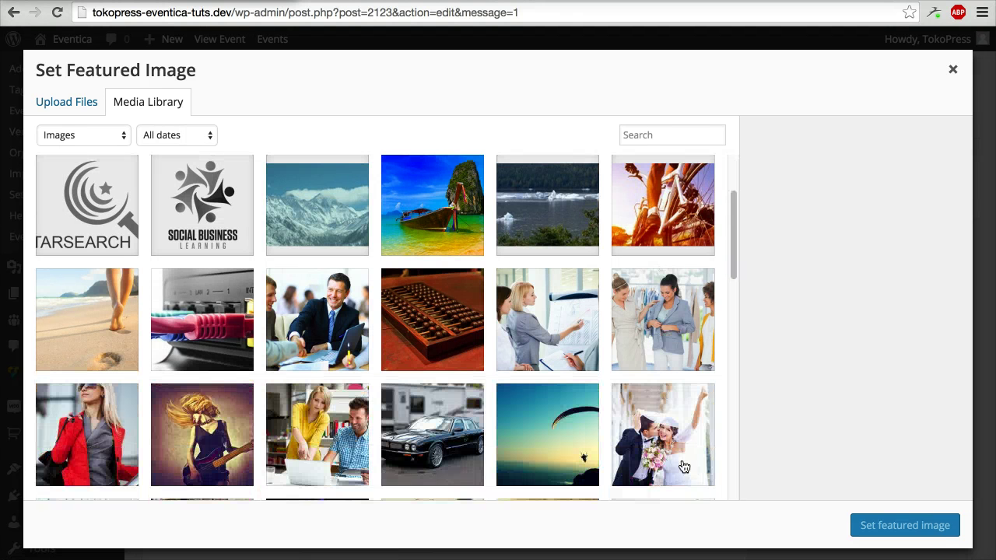
{"action": "left_click", "coordinate": [82, 111]}
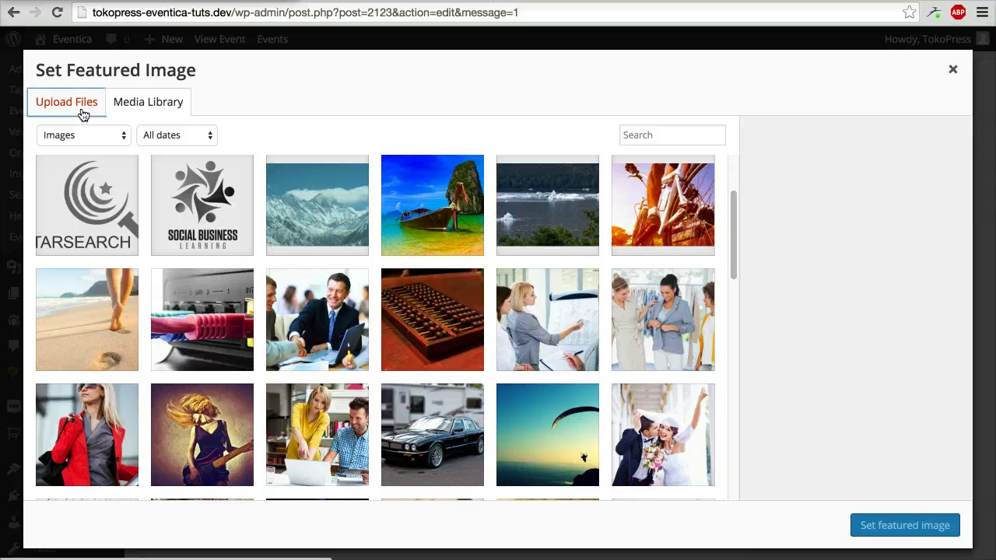
{"action": "left_click", "coordinate": [150, 110]}
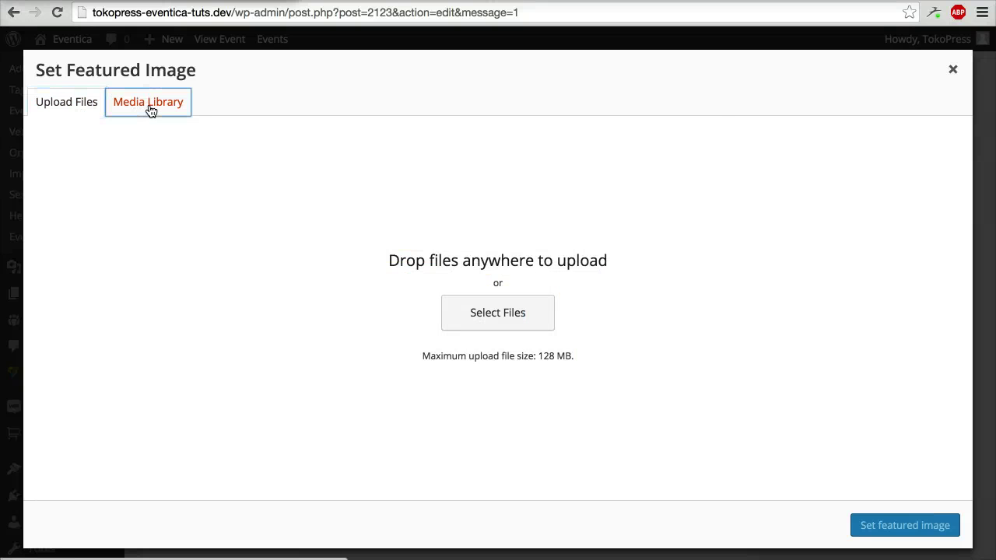
{"action": "scroll", "coordinate": [615, 364], "scroll_direction": "down", "scroll_amount": 5}
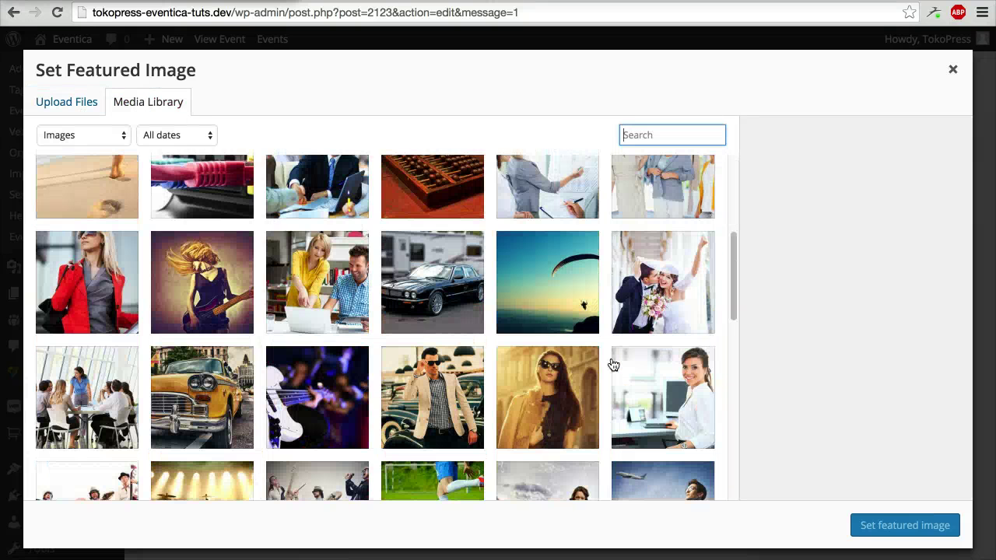
{"action": "left_click", "coordinate": [662, 283]}
{"action": "left_click", "coordinate": [948, 535]}
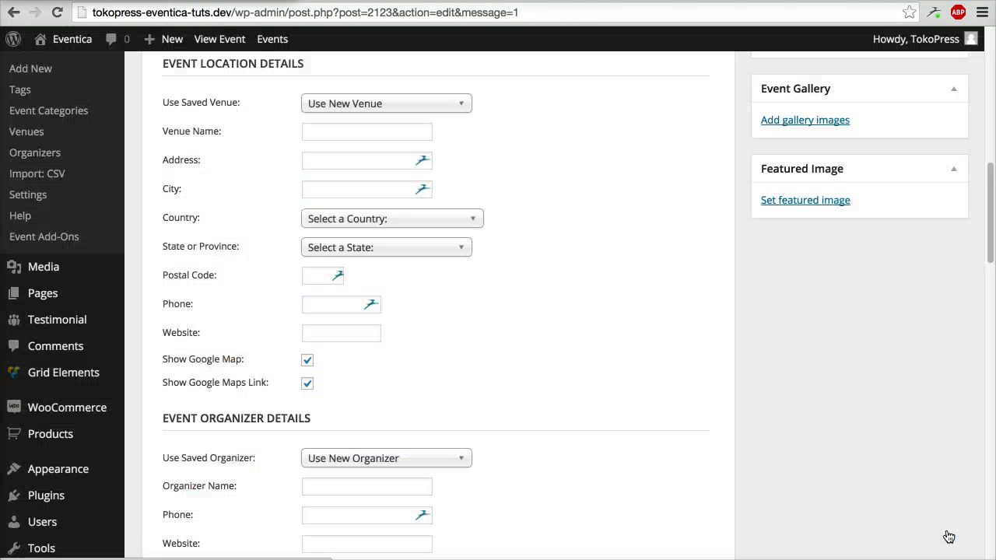
- Update the event and check the featured image on its refreshed public page
{"action": "scroll", "coordinate": [932, 447], "scroll_direction": "up", "scroll_amount": 2}
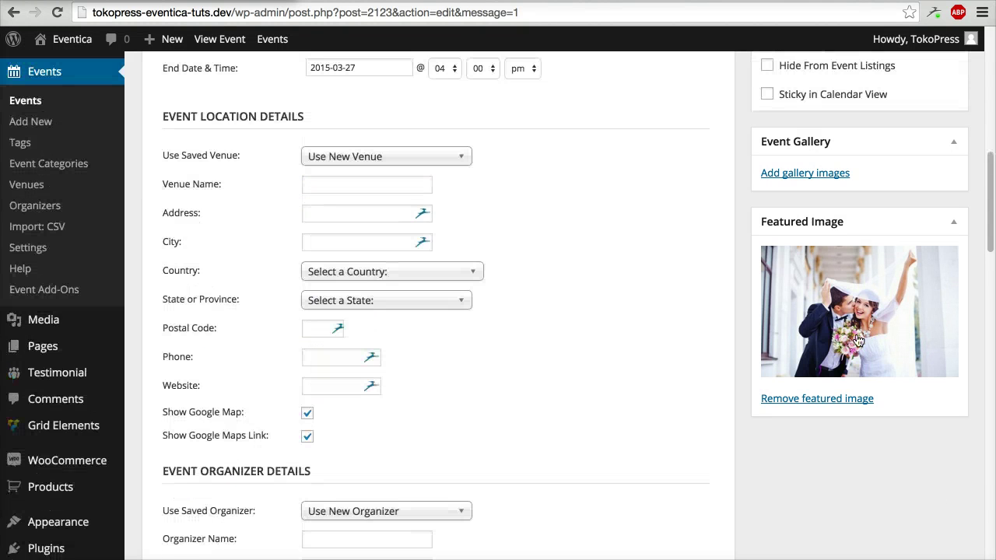
{"action": "scroll", "coordinate": [917, 344], "scroll_direction": "up", "scroll_amount": 5}
{"action": "left_click", "coordinate": [927, 334]}
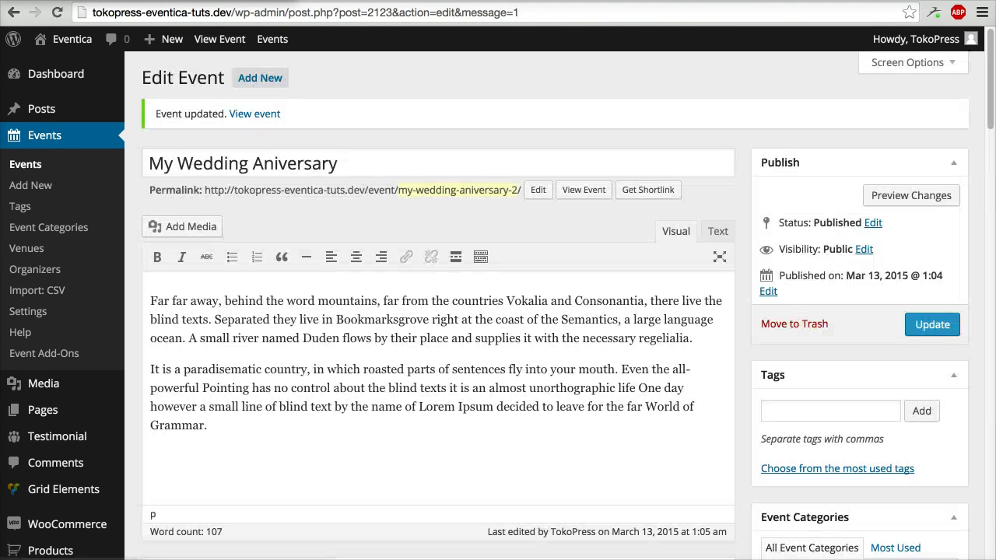
{"action": "left_click", "coordinate": [219, 38]}
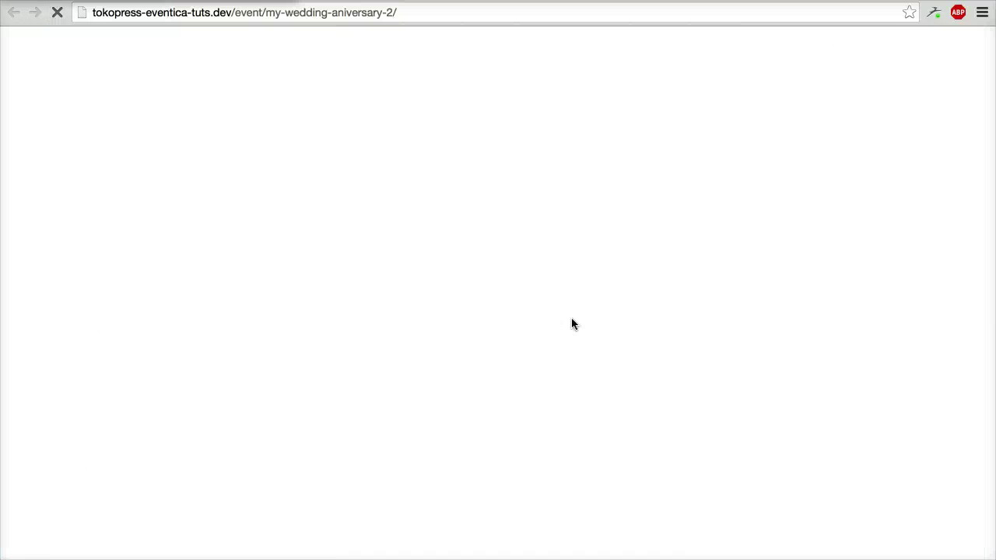
{"action": "scroll", "coordinate": [519, 374], "scroll_direction": "down", "scroll_amount": 3}
{"action": "scroll", "coordinate": [518, 372], "scroll_direction": "down", "scroll_amount": 3}
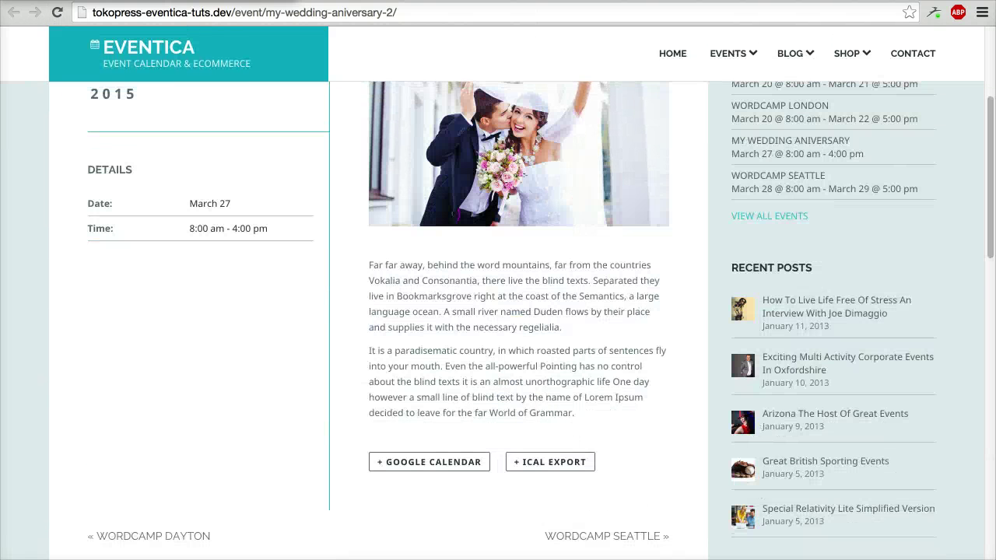
{"action": "key", "text": "super+Left"}
{"action": "scroll", "coordinate": [284, 379], "scroll_direction": "down", "scroll_amount": 3}
{"action": "scroll", "coordinate": [285, 379], "scroll_direction": "down", "scroll_amount": 7}
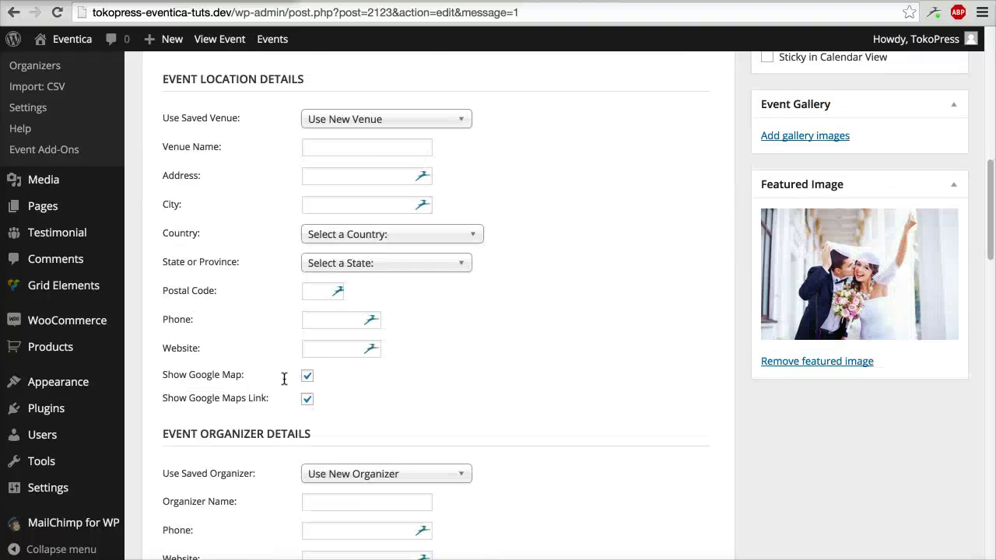
{"action": "scroll", "coordinate": [345, 467], "scroll_direction": "down", "scroll_amount": 5}
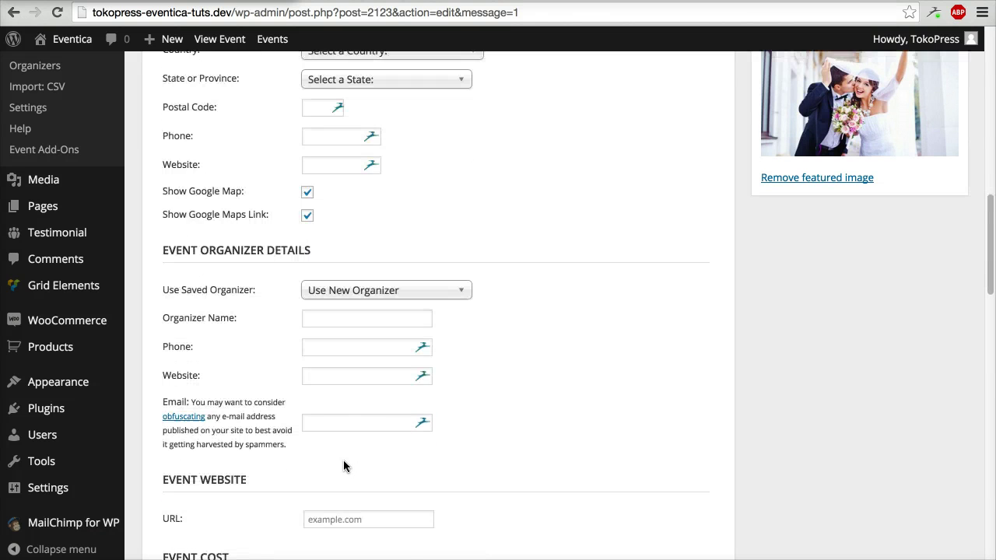
{"action": "left_click", "coordinate": [353, 381]}
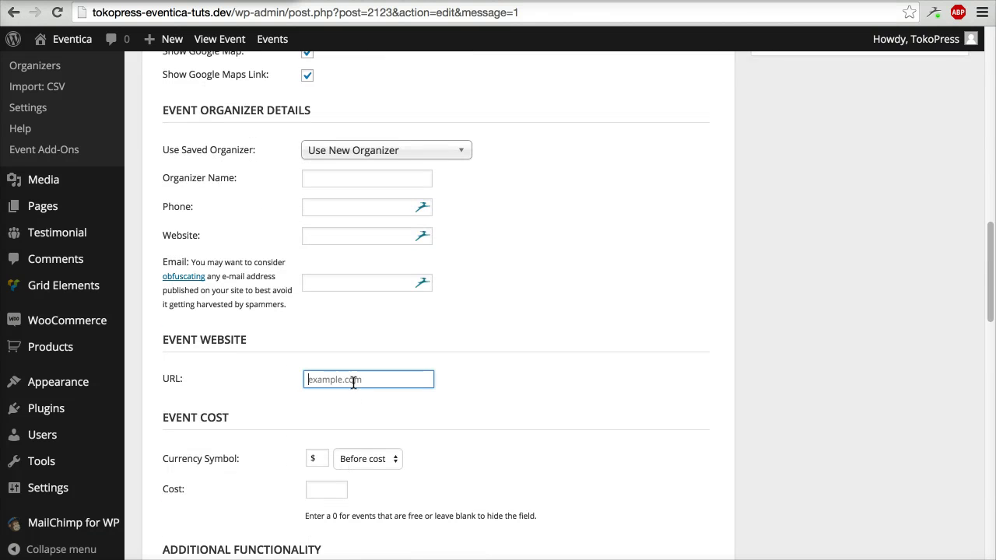
{"action": "type", "text": "http://www.facebook.com"}
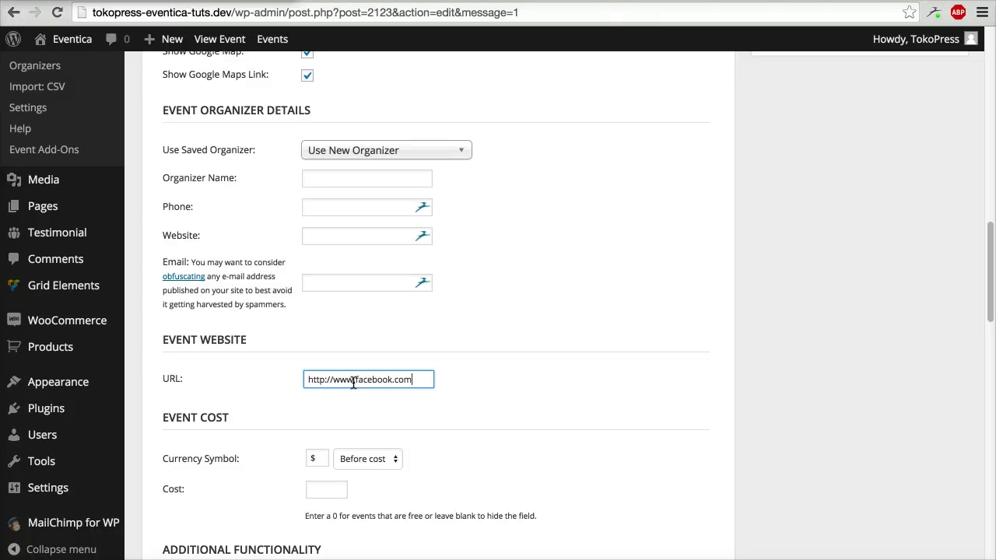
- Update the event and check the website entry in the details of its reloaded public page
{"action": "scroll", "coordinate": [597, 481], "scroll_direction": "up", "scroll_amount": 15}
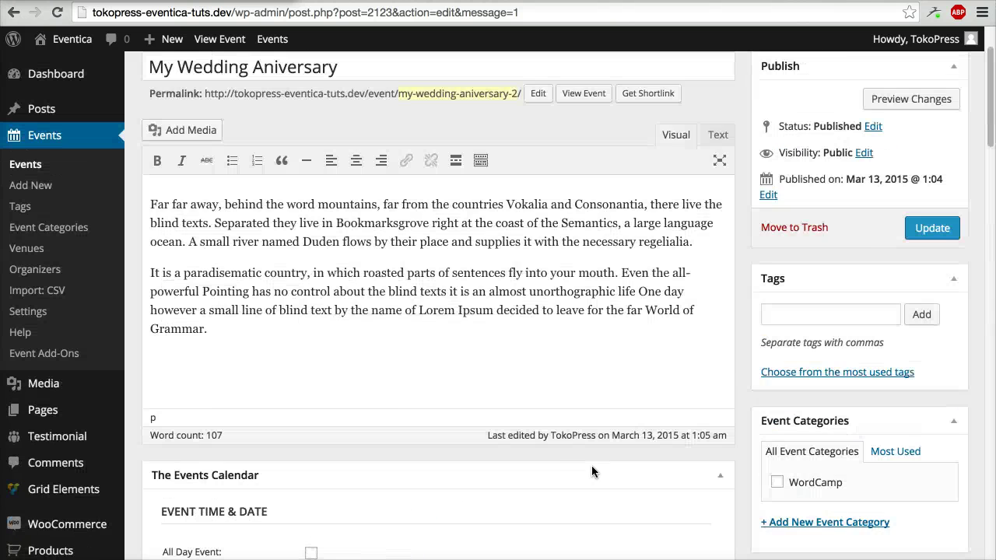
{"action": "left_click", "coordinate": [932, 324]}
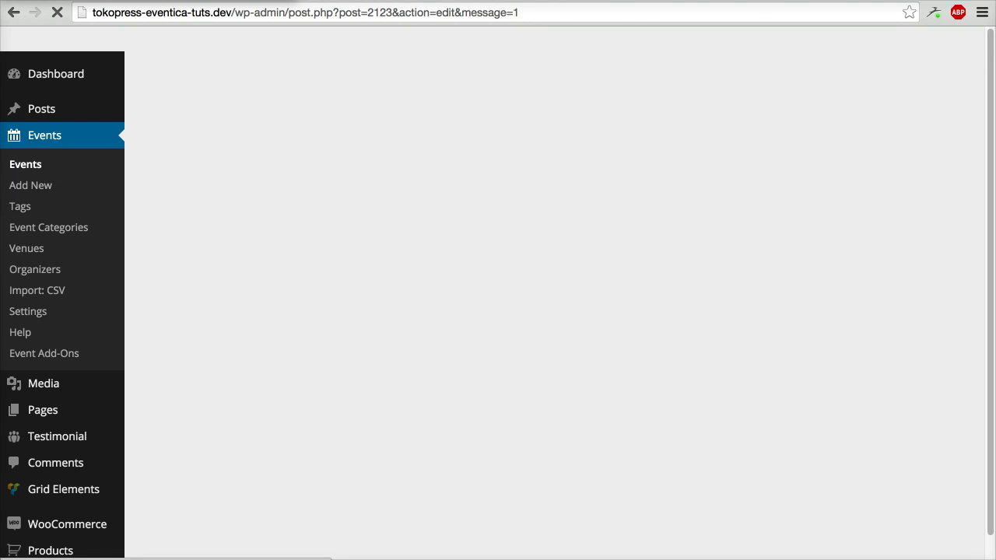
{"action": "left_click", "coordinate": [254, 113]}
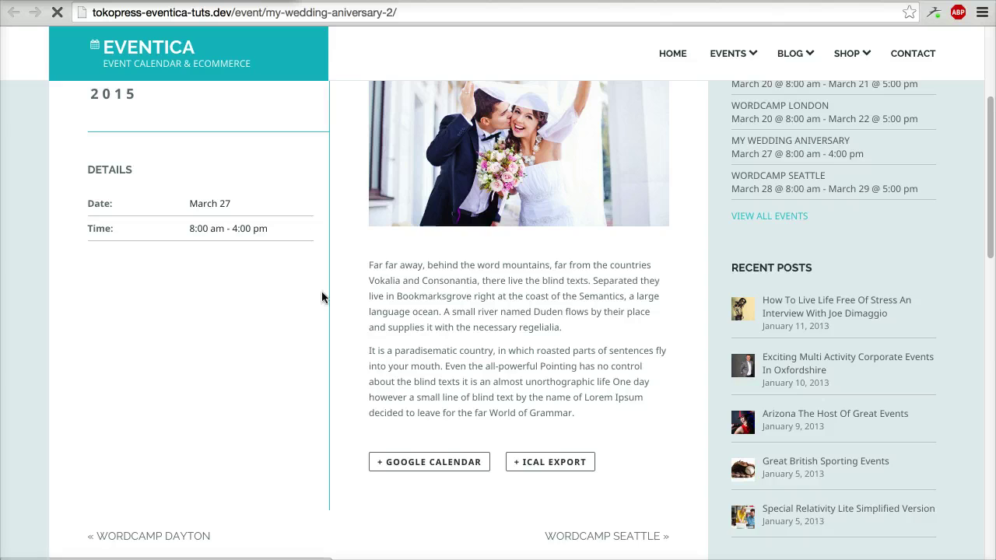
{"action": "key", "text": "super+r"}
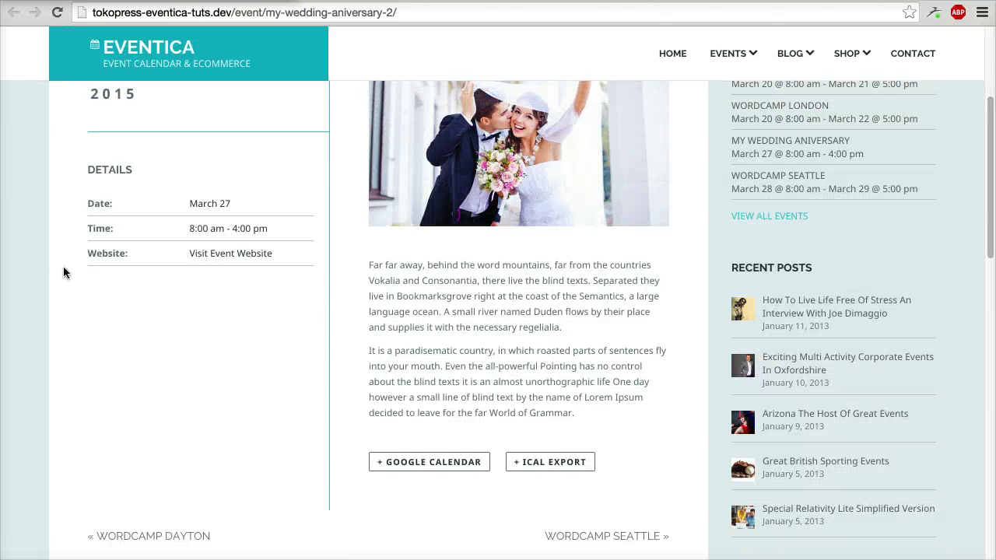
{"action": "scroll", "coordinate": [231, 258], "scroll_direction": "up", "scroll_amount": 2}
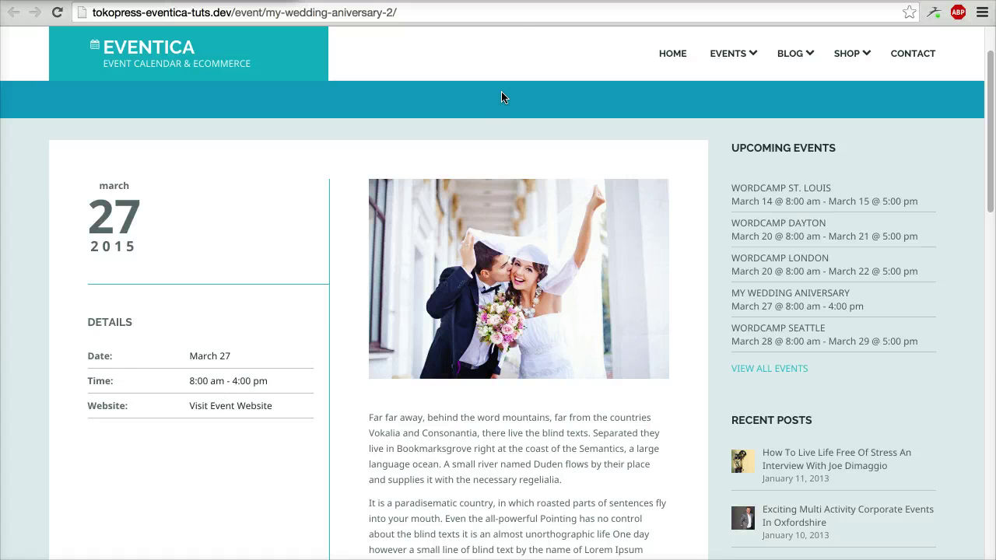
- Go back to the event editor and set the event cost to 17
{"action": "key", "text": "super+alt+Left"}
{"action": "scroll", "coordinate": [736, 360], "scroll_direction": "down", "scroll_amount": 1}
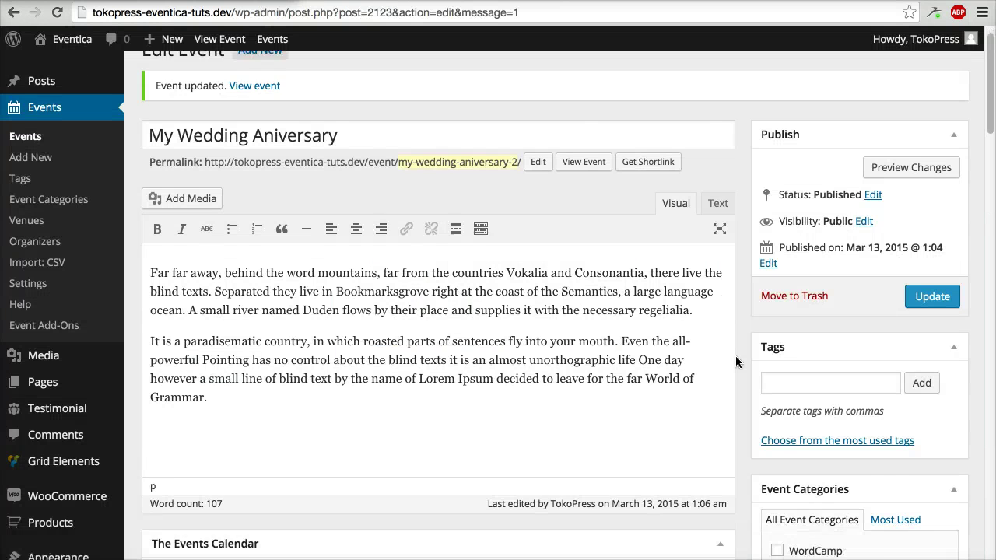
{"action": "scroll", "coordinate": [736, 355], "scroll_direction": "down", "scroll_amount": 10}
{"action": "scroll", "coordinate": [737, 355], "scroll_direction": "down", "scroll_amount": 5}
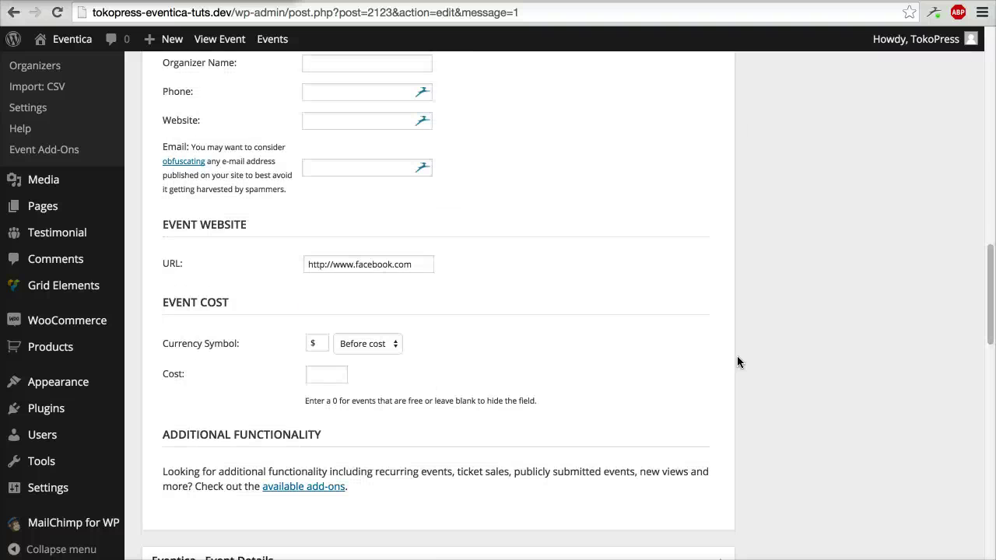
{"action": "scroll", "coordinate": [739, 361], "scroll_direction": "down", "scroll_amount": 1}
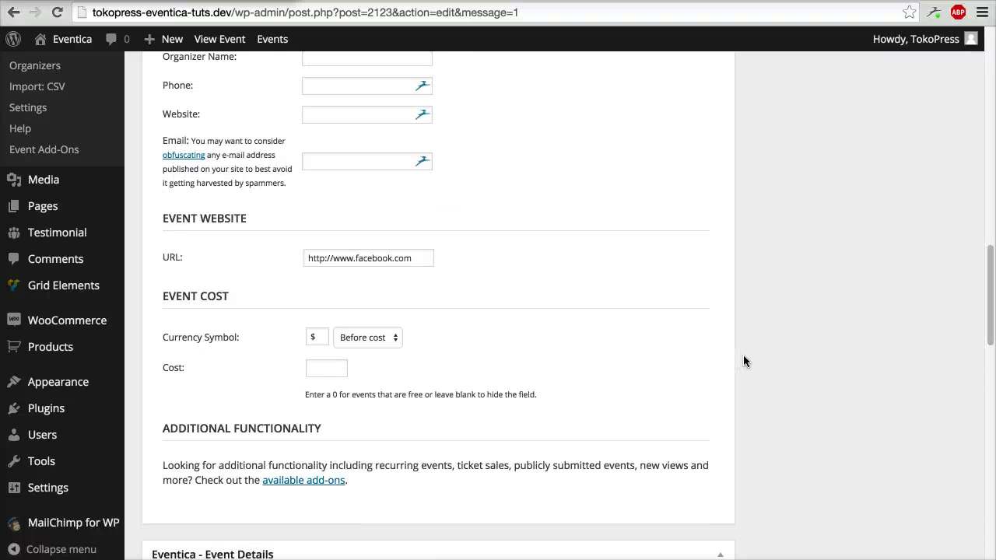
{"action": "left_click", "coordinate": [339, 369]}
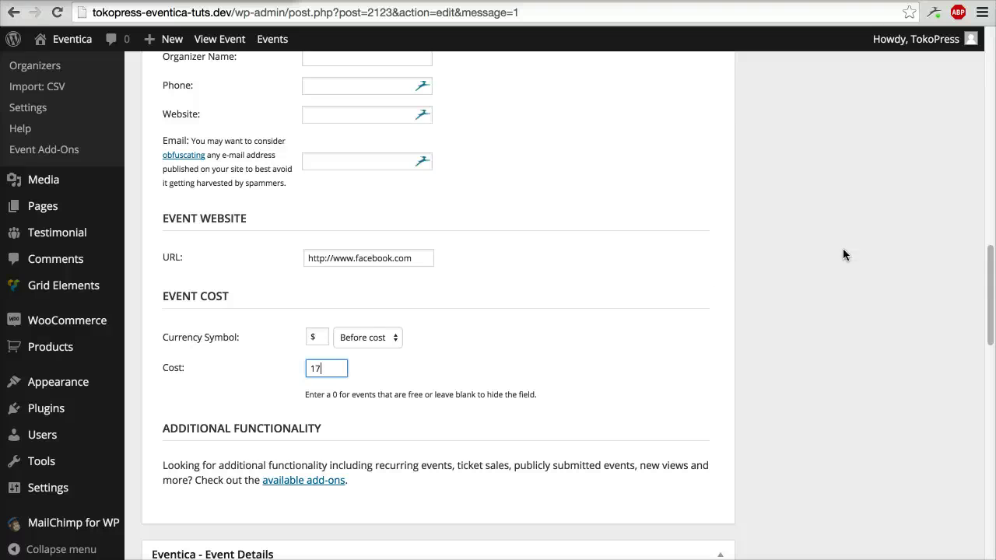
- Update the event and check the cost on its reloaded public page
{"action": "scroll", "coordinate": [706, 274], "scroll_direction": "up", "scroll_amount": 10}
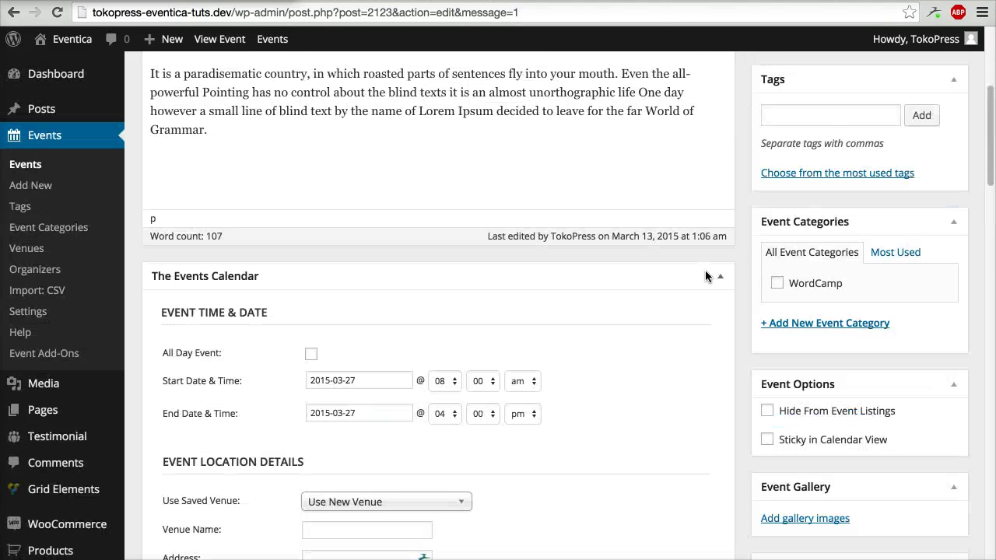
{"action": "scroll", "coordinate": [706, 276], "scroll_direction": "up", "scroll_amount": 5}
{"action": "left_click", "coordinate": [932, 325]}
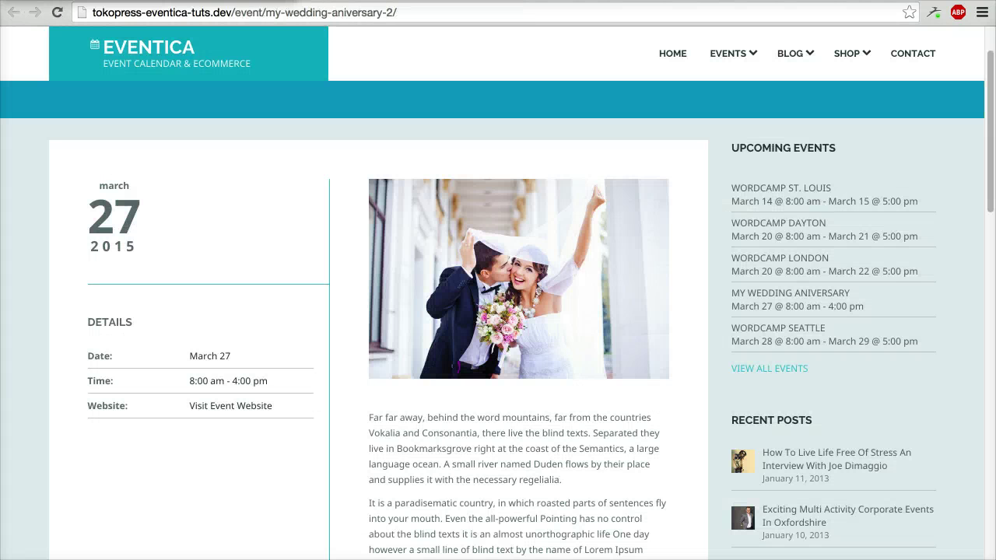
{"action": "left_click", "coordinate": [58, 13]}
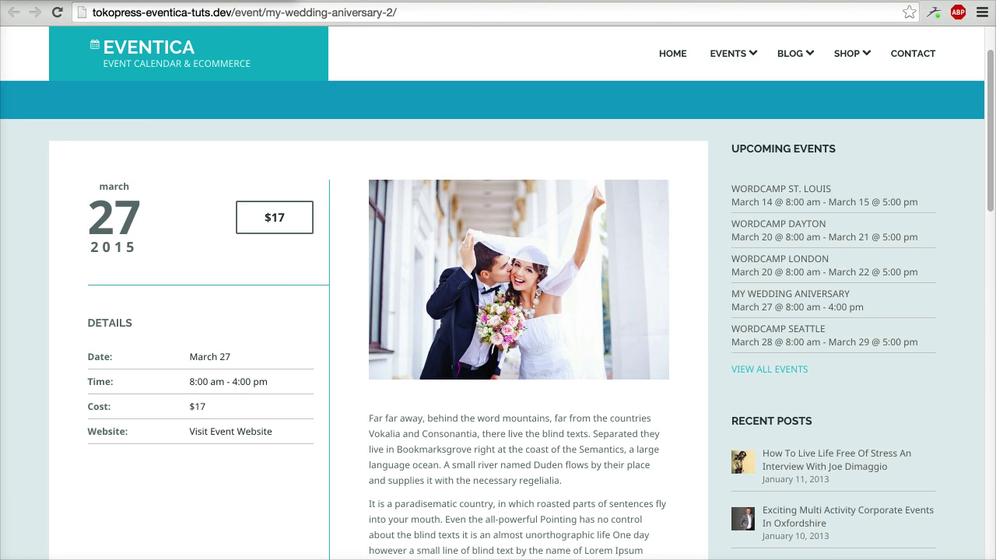
- In the event editor, assign the WordCamp event category and add the tag "wedding"
{"action": "key", "text": "ctrl+w"}
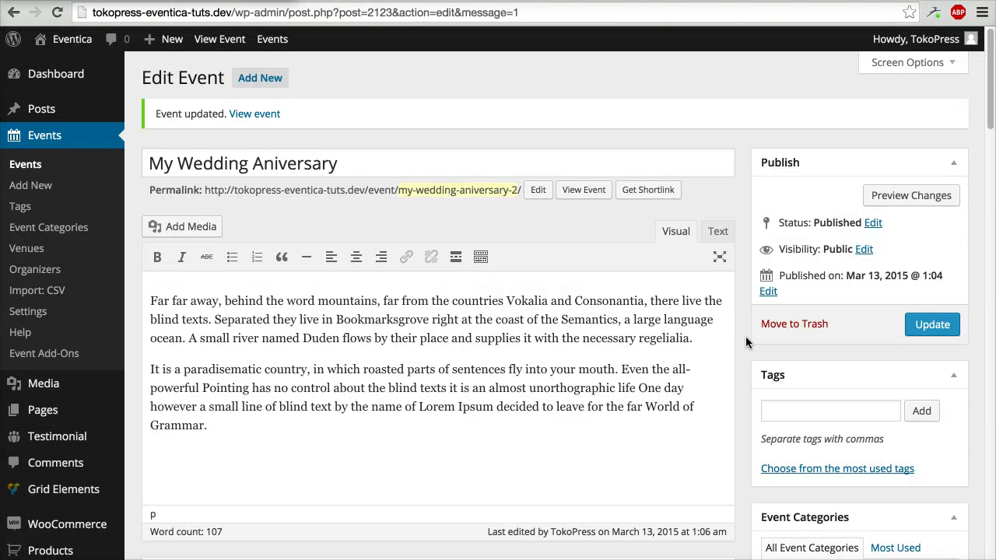
{"action": "scroll", "coordinate": [745, 343], "scroll_direction": "down", "scroll_amount": 5}
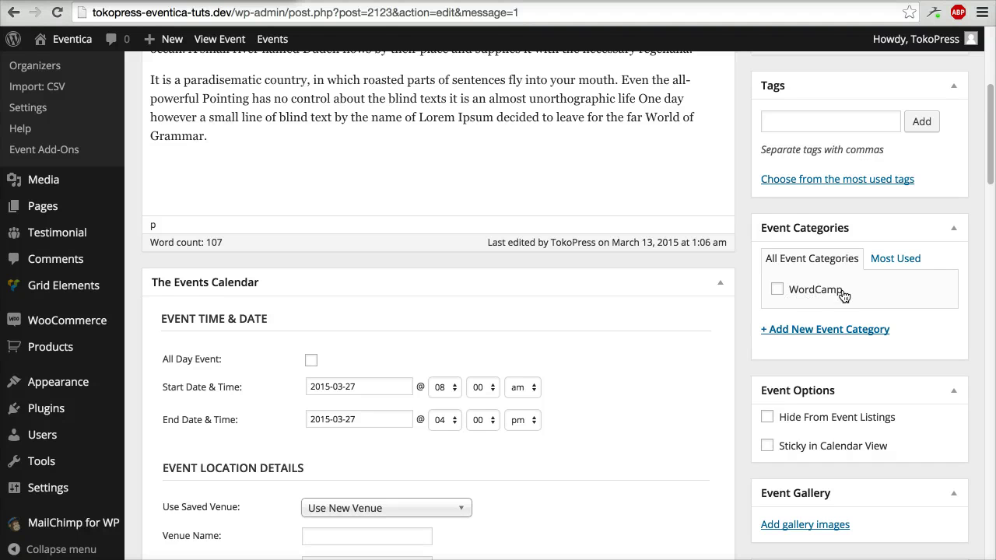
{"action": "left_click", "coordinate": [806, 295]}
{"action": "left_click", "coordinate": [793, 123]}
{"action": "type", "text": "we"}
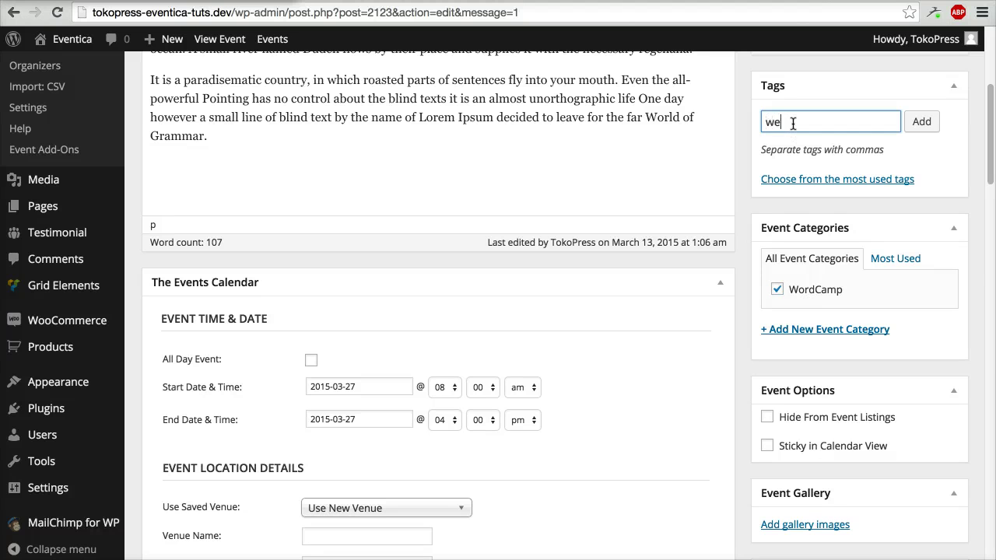
{"action": "type", "text": "dding"}
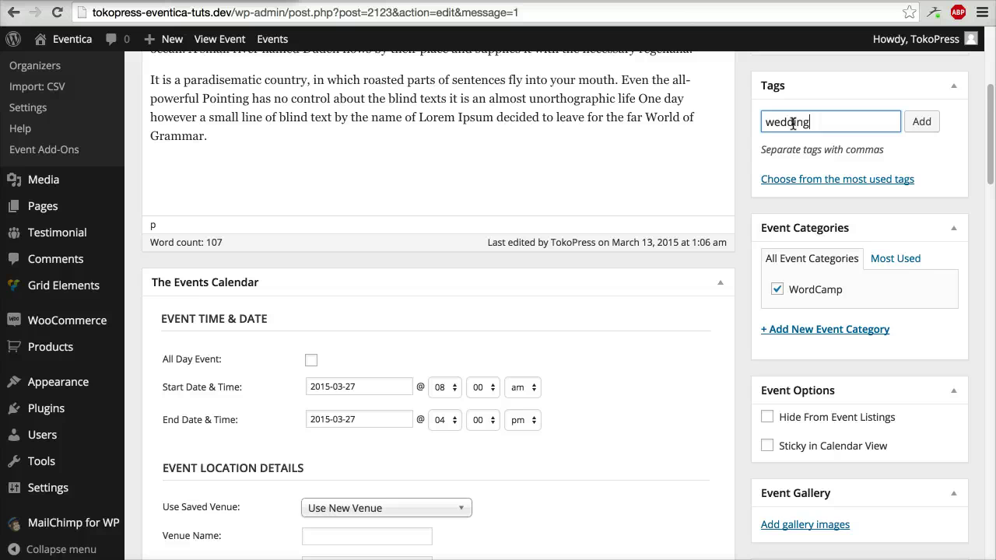
{"action": "left_click", "coordinate": [922, 121]}
- Update the event and check the category and tag on its reloaded public page
{"action": "scroll", "coordinate": [964, 214], "scroll_direction": "up", "scroll_amount": 5}
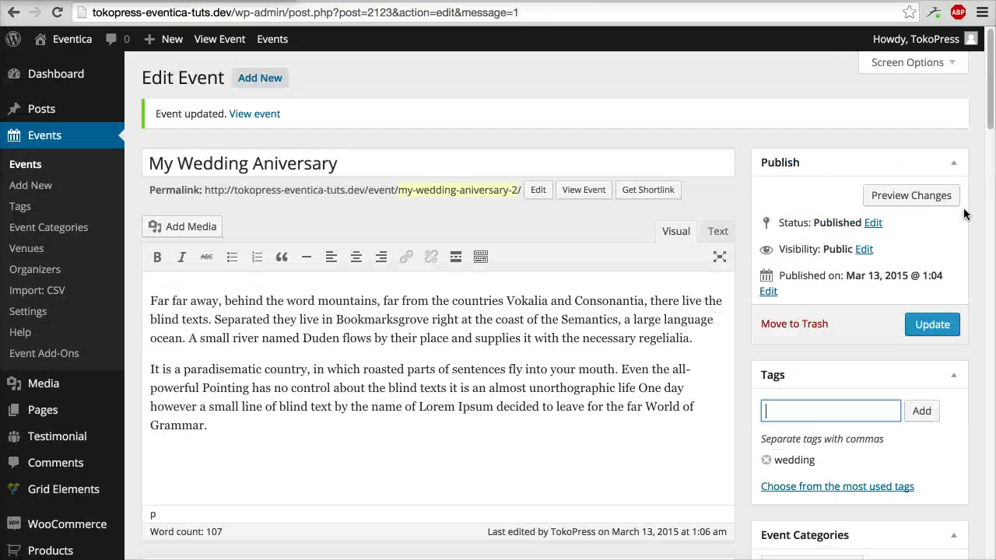
{"action": "left_click", "coordinate": [932, 325]}
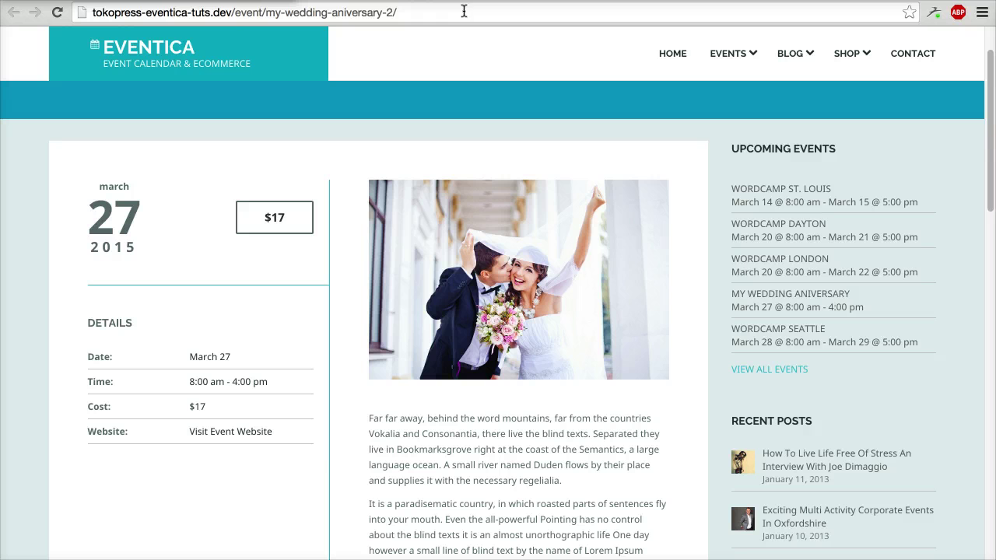
{"action": "left_click", "coordinate": [56, 14]}
{"action": "left_click", "coordinate": [57, 14]}
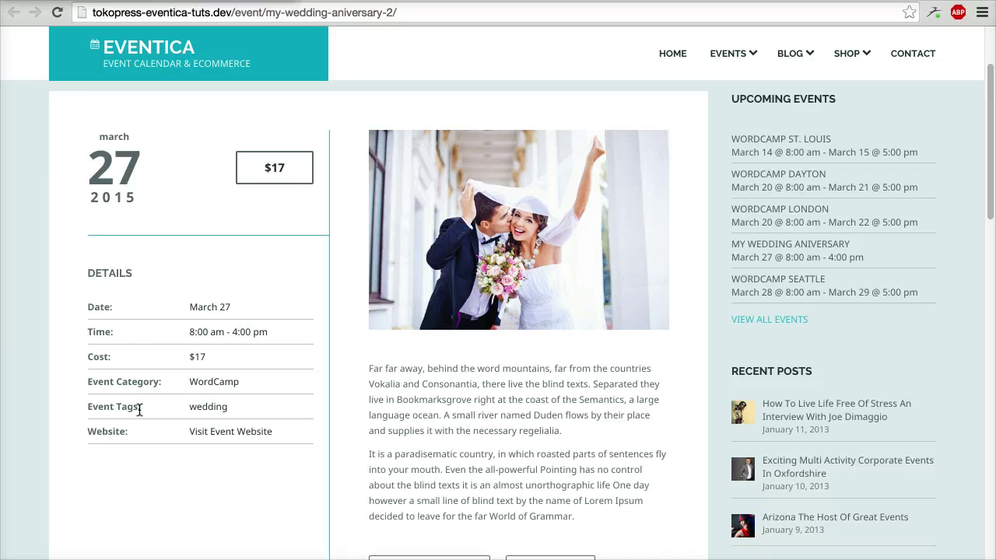
{"action": "scroll", "coordinate": [523, 141], "scroll_direction": "up", "scroll_amount": 3}
- Return to the event editor and set the call to action text in the Eventica event details to "Join Now!"
{"action": "key", "text": "ctrl+shift+Tab"}
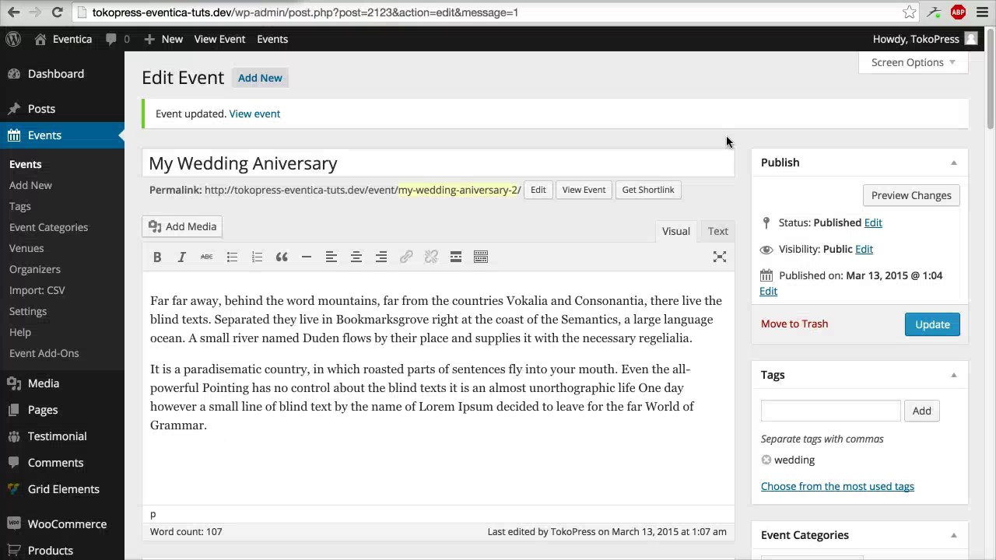
{"action": "scroll", "coordinate": [719, 304], "scroll_direction": "down", "scroll_amount": 3}
{"action": "scroll", "coordinate": [718, 304], "scroll_direction": "down", "scroll_amount": 2}
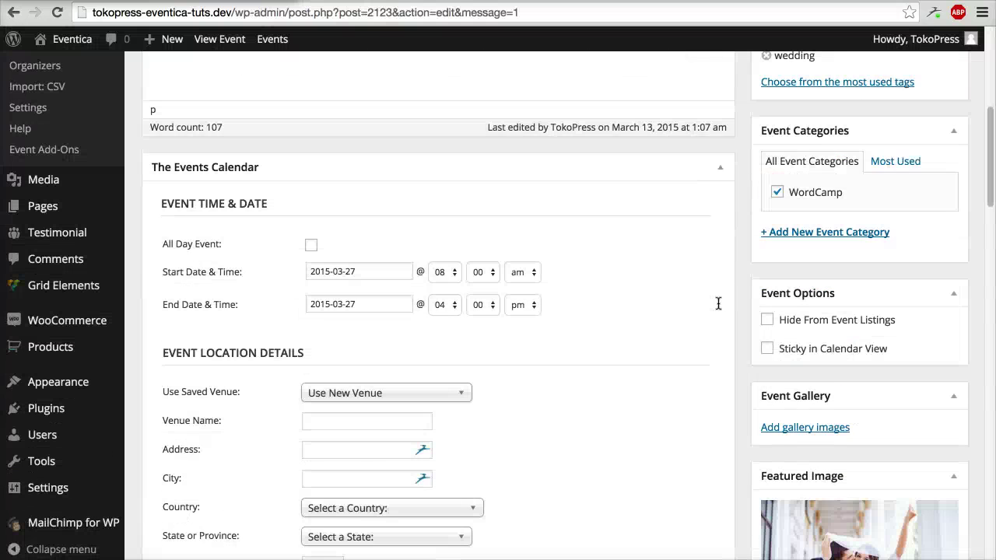
{"action": "scroll", "coordinate": [718, 304], "scroll_direction": "down", "scroll_amount": 8}
{"action": "scroll", "coordinate": [718, 304], "scroll_direction": "down", "scroll_amount": 2}
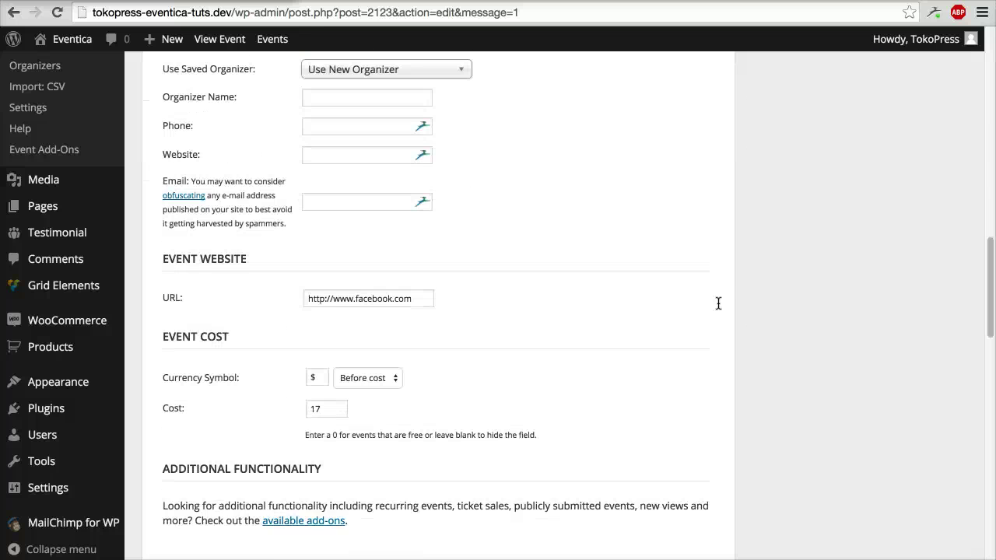
{"action": "scroll", "coordinate": [718, 303], "scroll_direction": "down", "scroll_amount": 3}
{"action": "scroll", "coordinate": [718, 304], "scroll_direction": "down", "scroll_amount": 2}
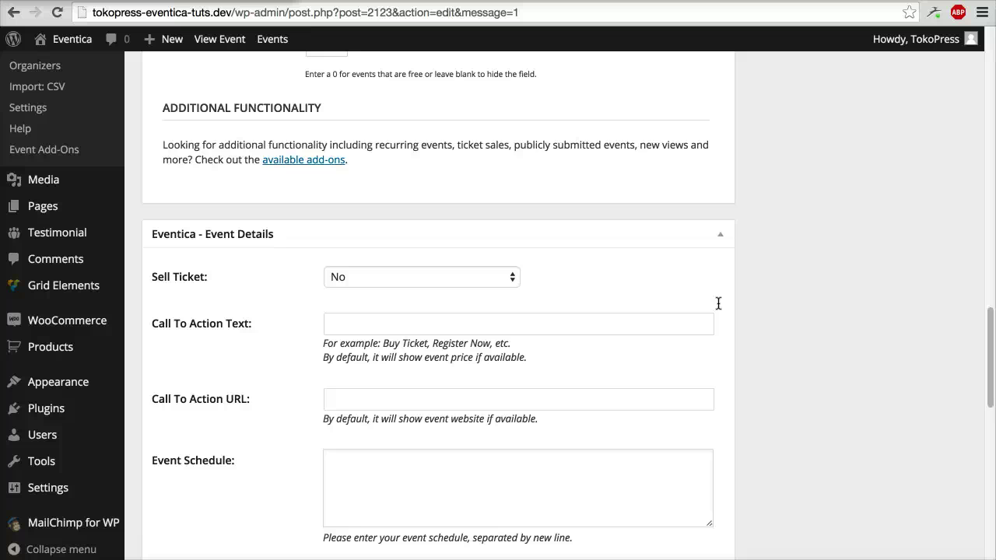
{"action": "scroll", "coordinate": [178, 291], "scroll_direction": "down", "scroll_amount": 1}
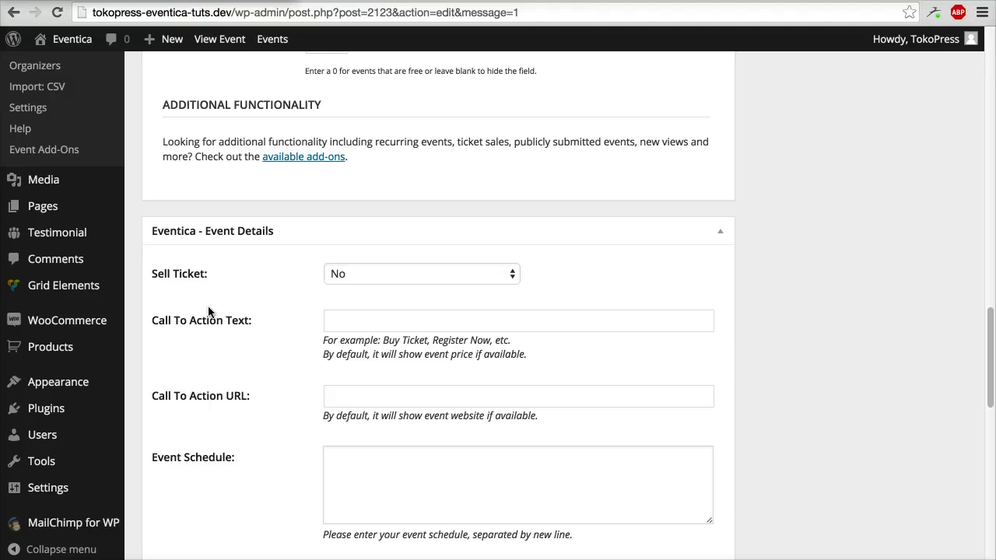
{"action": "left_click", "coordinate": [342, 320]}
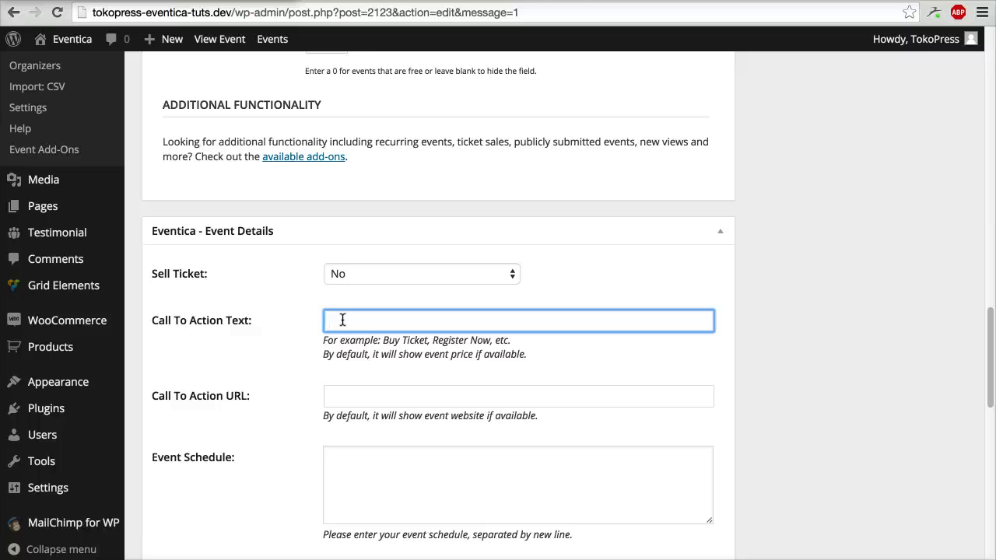
{"action": "type", "text": "Join"}
{"action": "key", "text": "BackSpace"}
{"action": "key", "text": "BackSpace"}
{"action": "key", "text": "BackSpace"}
{"action": "type", "text": "oin Now"}
- Update the event and check the call to action button on its reloaded public page
{"action": "scroll", "coordinate": [860, 300], "scroll_direction": "up", "scroll_amount": 15}
{"action": "left_click", "coordinate": [933, 112]}
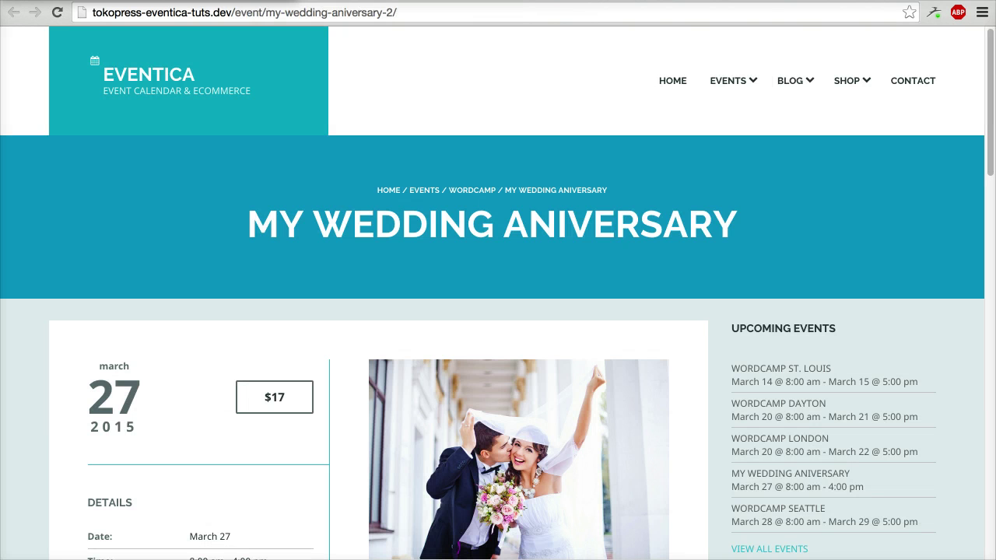
{"action": "key", "text": "super+r"}
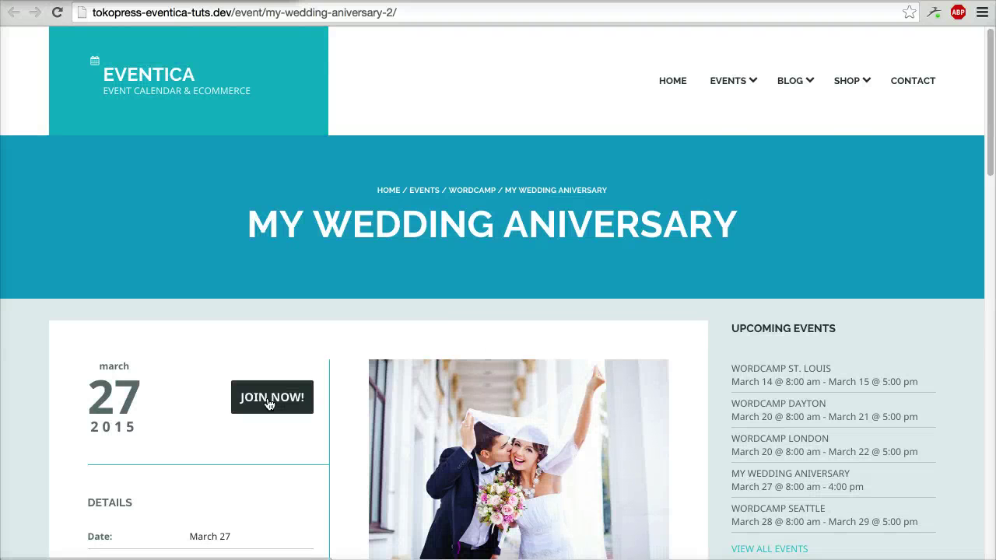
{"action": "scroll", "coordinate": [267, 402], "scroll_direction": "down", "scroll_amount": 5}
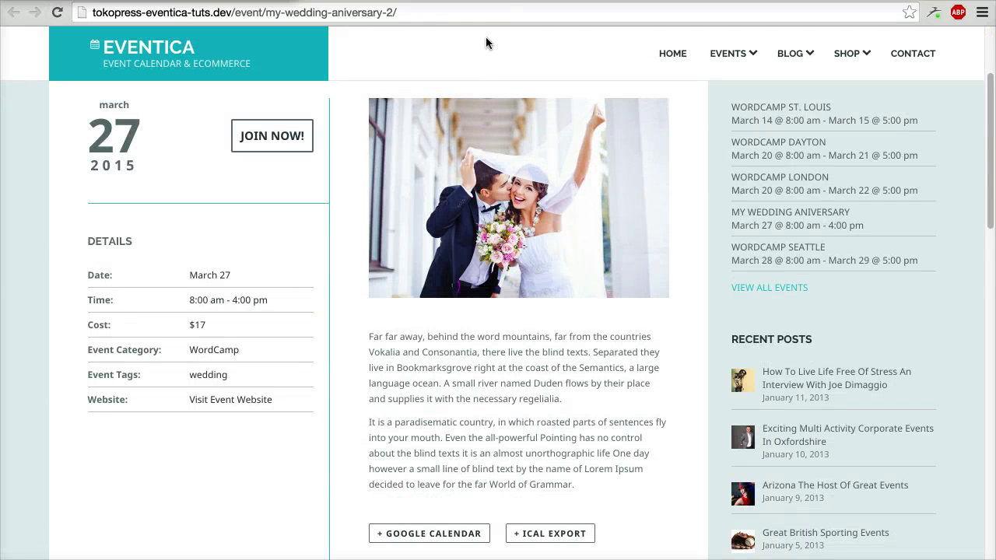
- Return to the event editor and enter the event schedule on separate lines: 08.00 - Opening, 09.00 - Somthing, 10.00 - Closing
{"action": "left_click", "coordinate": [514, 2]}
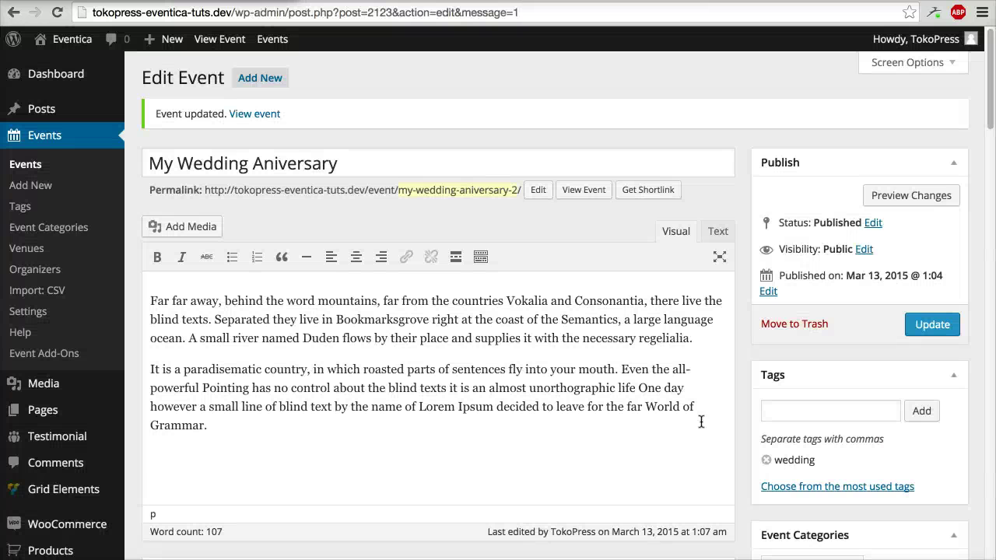
{"action": "scroll", "coordinate": [743, 438], "scroll_direction": "down", "scroll_amount": 15}
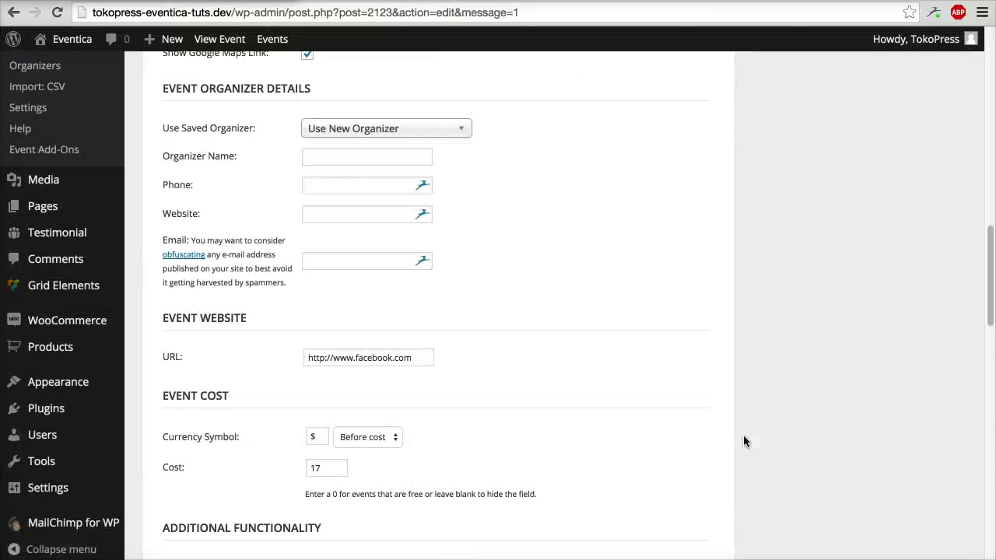
{"action": "scroll", "coordinate": [744, 437], "scroll_direction": "down", "scroll_amount": 8}
{"action": "scroll", "coordinate": [743, 441], "scroll_direction": "down", "scroll_amount": 2}
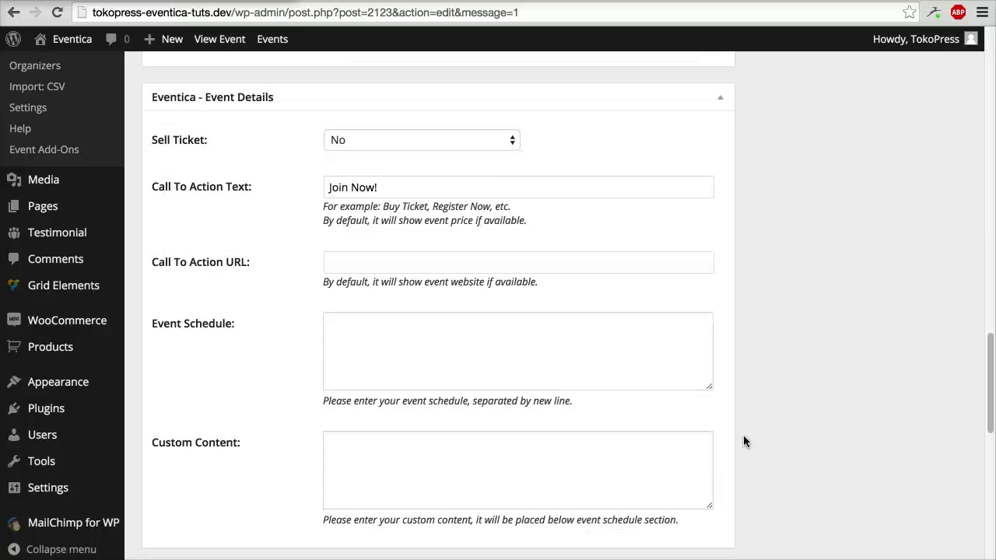
{"action": "left_click", "coordinate": [468, 349]}
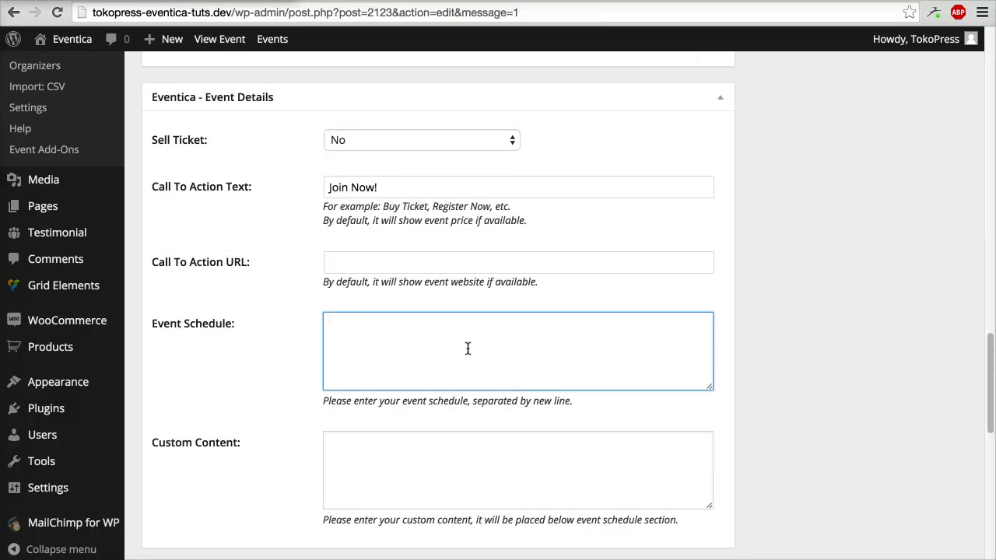
{"action": "type", "text": "08.00 - Opening 0"}
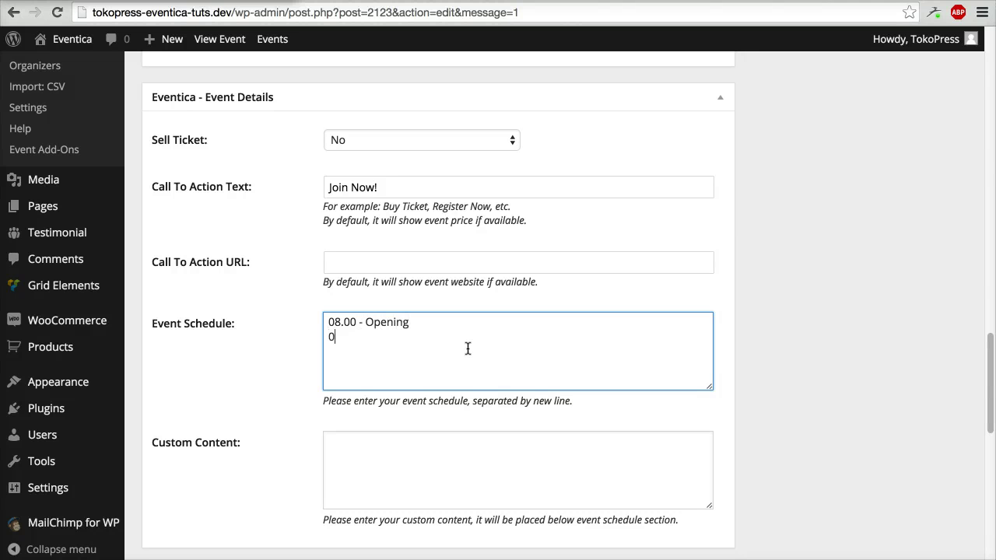
{"action": "type", "text": "9.00 - Ma"}
{"action": "key", "text": "BackSpace"}
{"action": "key", "text": "BackSpace"}
{"action": "key", "text": "BackSpace"}
{"action": "key", "text": "BackSpace"}
{"action": "type", "text": "Somthing"}
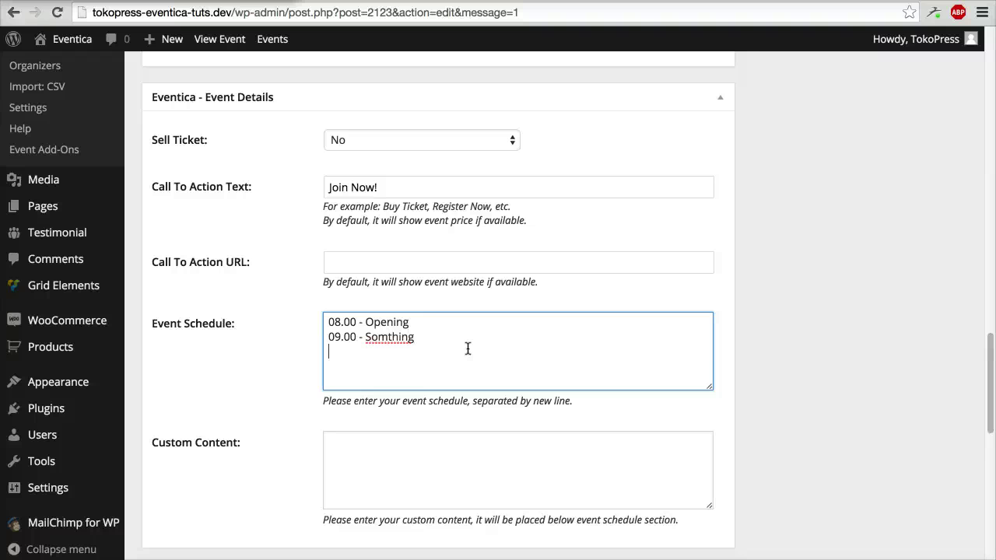
{"action": "type", "text": " 10.00 - "}
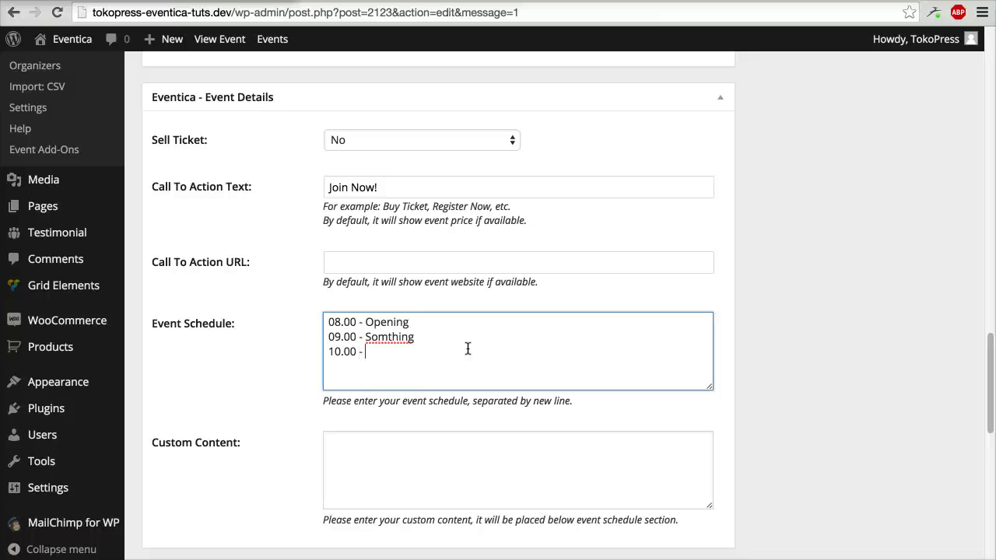
{"action": "type", "text": "Closing"}
- Update the event and review the schedule and related events on its reloaded public page
{"action": "scroll", "coordinate": [675, 426], "scroll_direction": "up", "scroll_amount": 15}
{"action": "left_click", "coordinate": [937, 326]}
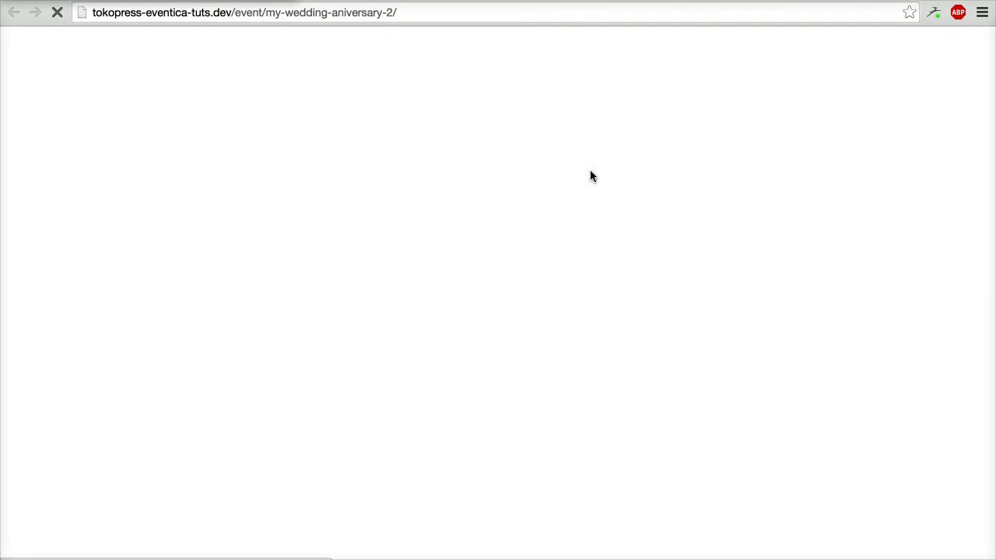
{"action": "scroll", "coordinate": [184, 273], "scroll_direction": "down", "scroll_amount": 3}
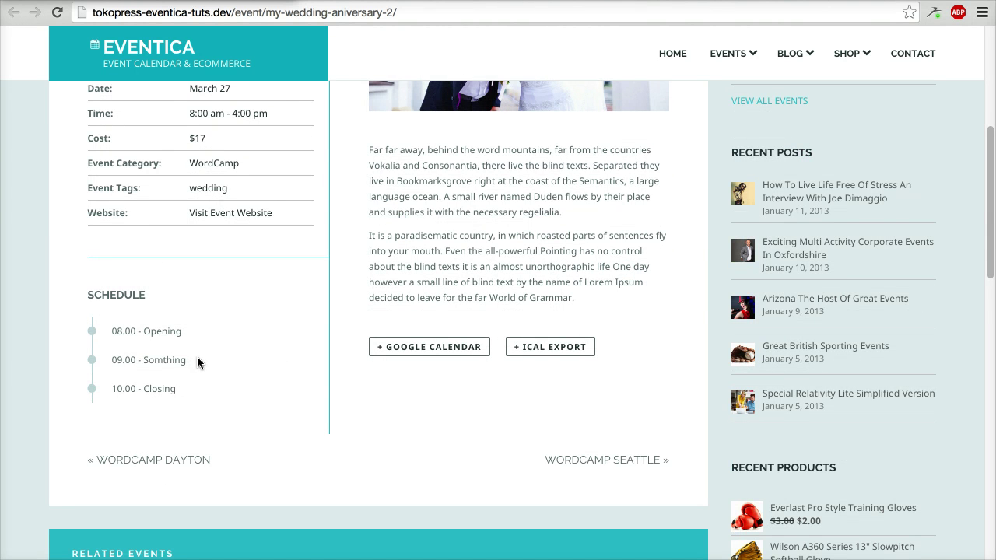
{"action": "scroll", "coordinate": [197, 360], "scroll_direction": "up", "scroll_amount": 4}
{"action": "scroll", "coordinate": [197, 362], "scroll_direction": "up", "scroll_amount": 2}
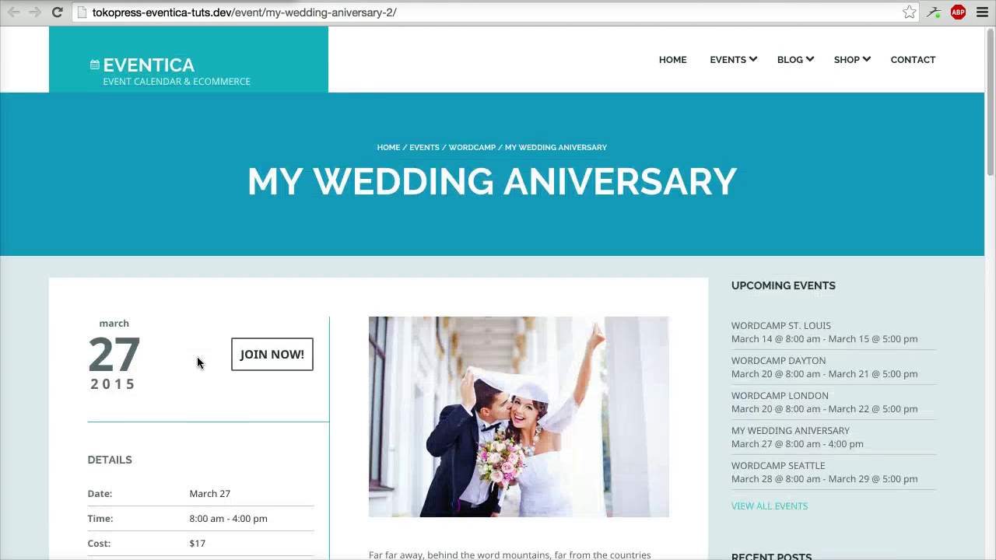
{"action": "scroll", "coordinate": [197, 362], "scroll_direction": "down", "scroll_amount": 8}
{"action": "scroll", "coordinate": [197, 362], "scroll_direction": "down", "scroll_amount": 2}
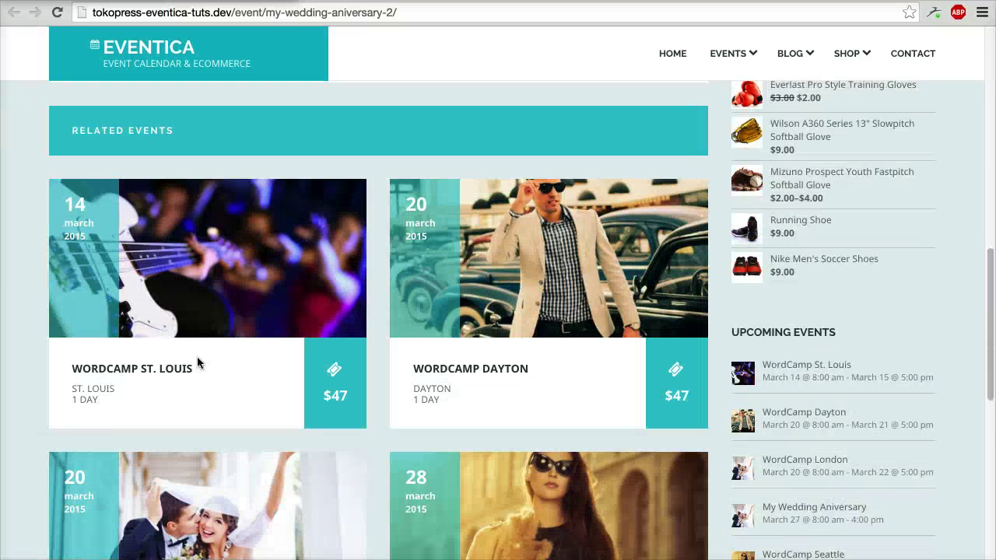
{"action": "scroll", "coordinate": [196, 362], "scroll_direction": "down", "scroll_amount": 2}
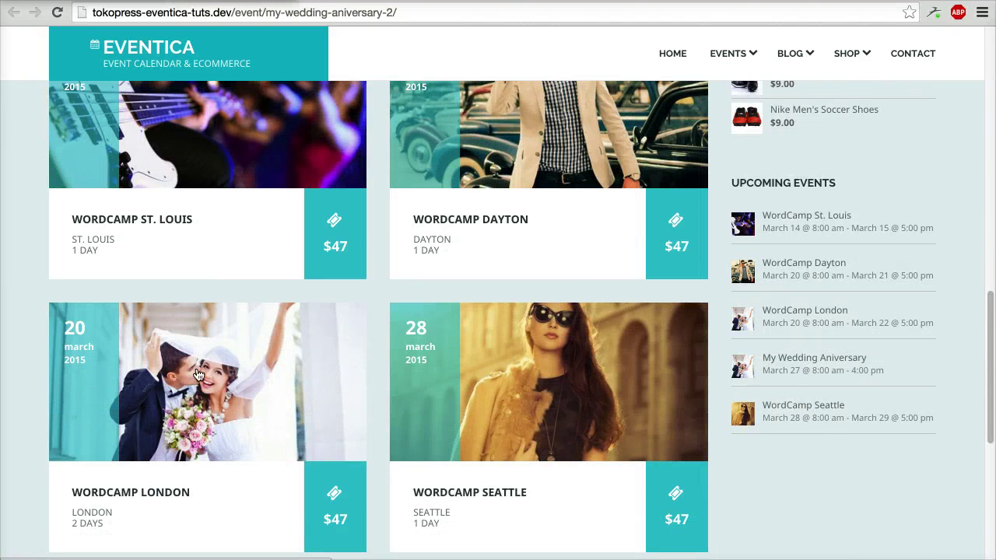
{"action": "scroll", "coordinate": [355, 393], "scroll_direction": "down", "scroll_amount": 2}
{"action": "scroll", "coordinate": [356, 393], "scroll_direction": "up", "scroll_amount": 8}
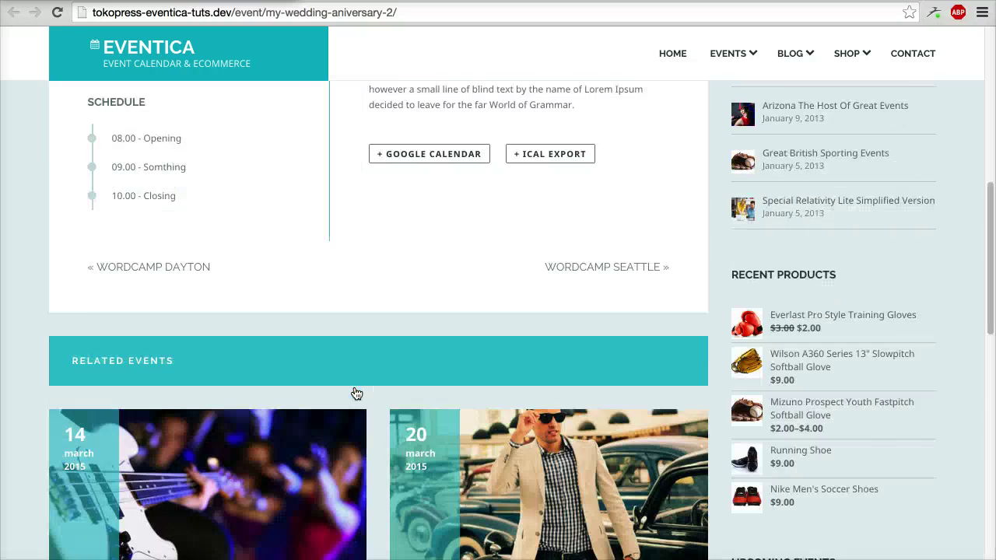
{"action": "scroll", "coordinate": [356, 393], "scroll_direction": "up", "scroll_amount": 10}
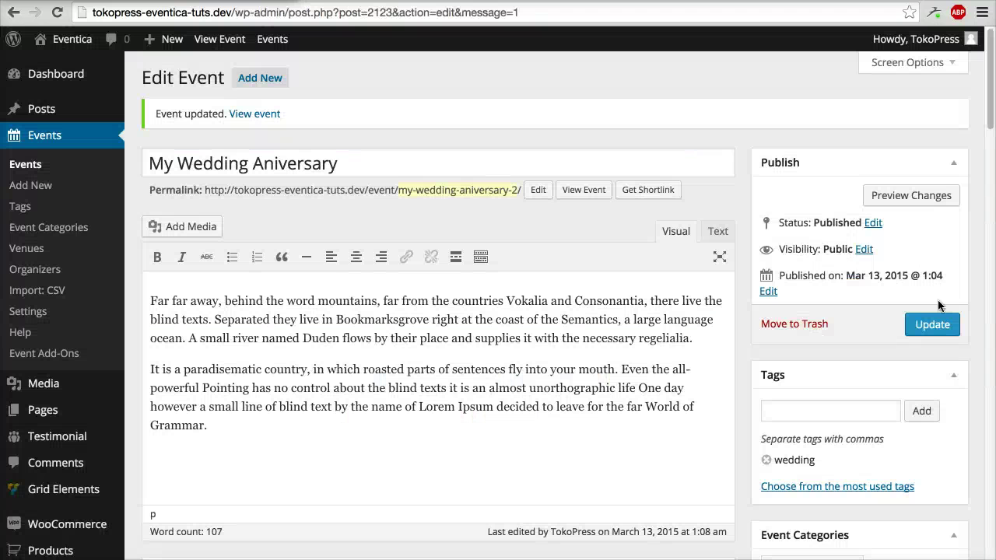
- For the event gallery, select five media library images: the icy lake, the orange-toned picture beside it, the two women's pictures below, and the abacus
{"action": "scroll", "coordinate": [970, 344], "scroll_direction": "down", "scroll_amount": 5}
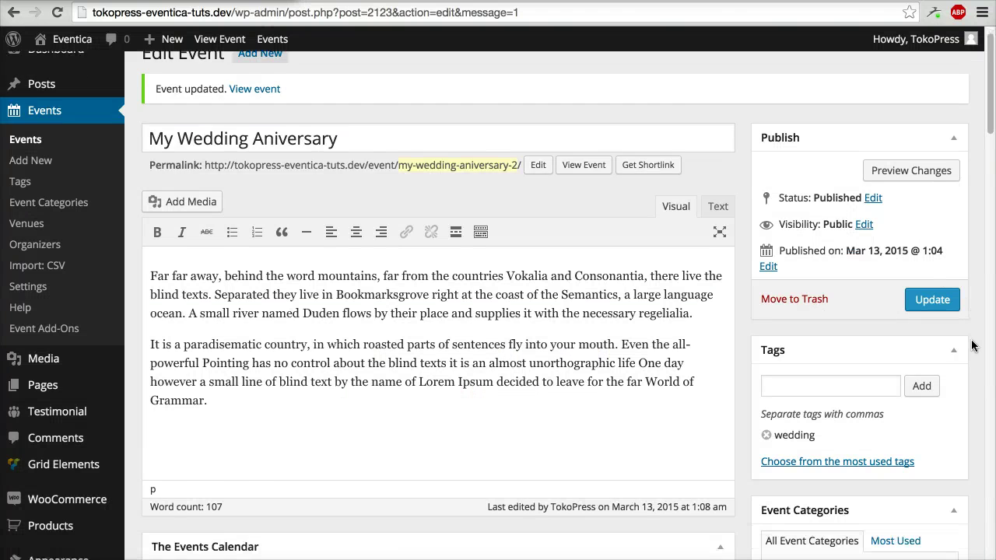
{"action": "scroll", "coordinate": [973, 347], "scroll_direction": "down", "scroll_amount": 5}
{"action": "scroll", "coordinate": [934, 277], "scroll_direction": "down", "scroll_amount": 1}
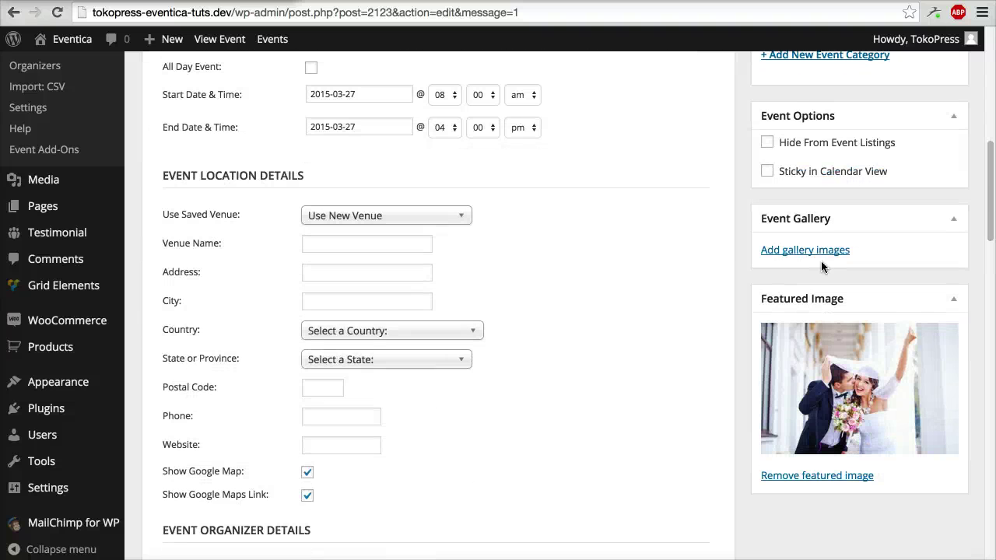
{"action": "left_click", "coordinate": [826, 256]}
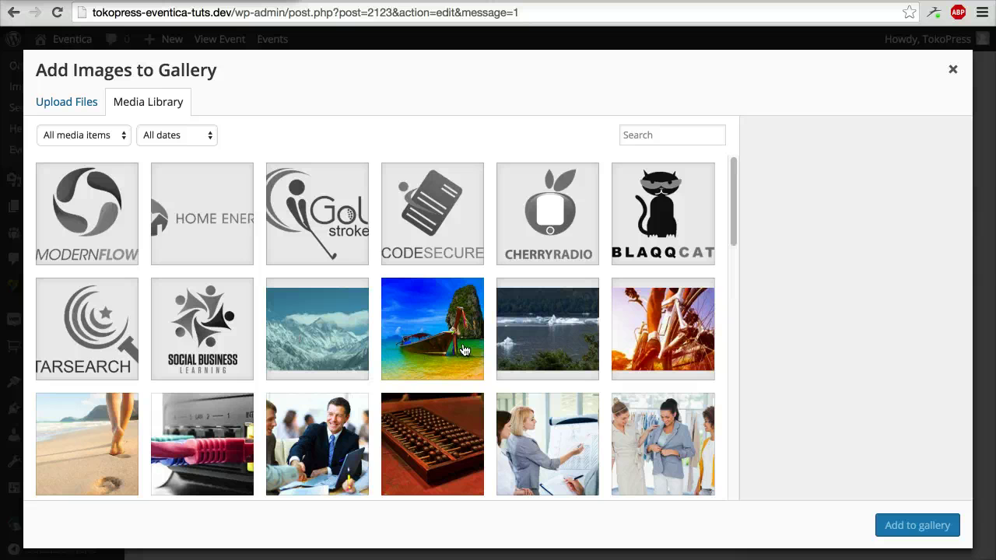
{"action": "left_click", "coordinate": [549, 339]}
{"action": "left_click", "coordinate": [662, 333]}
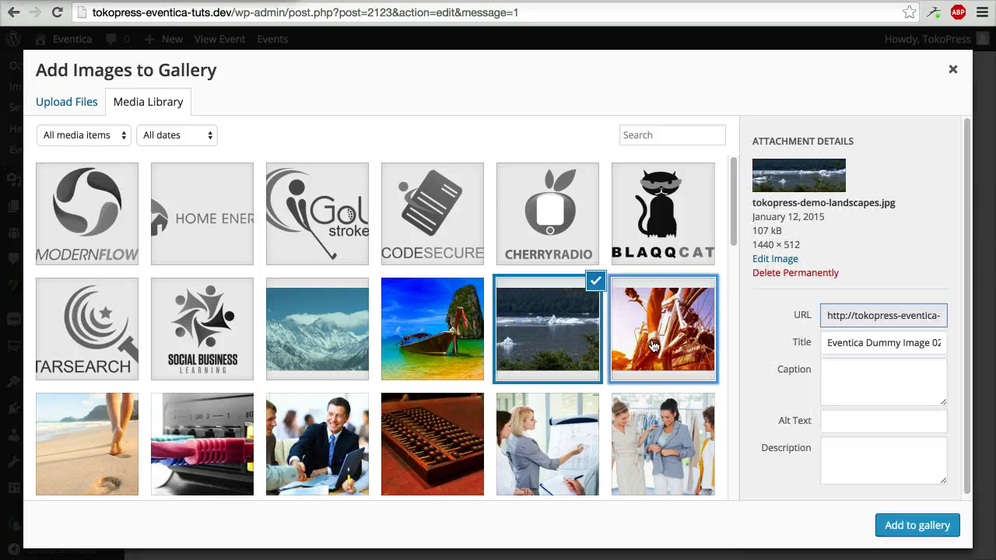
{"action": "left_click", "coordinate": [673, 449]}
{"action": "left_click", "coordinate": [557, 448]}
{"action": "left_click", "coordinate": [475, 449]}
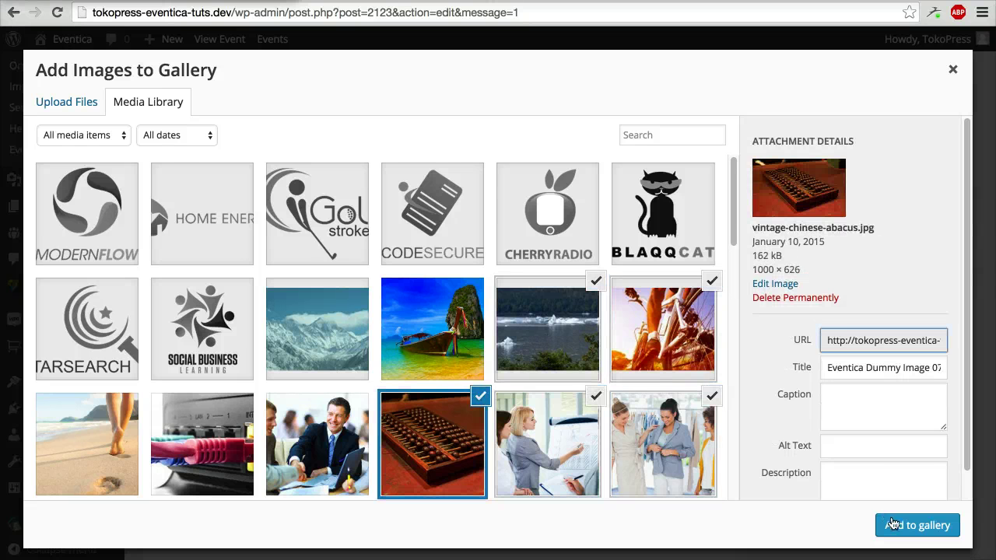